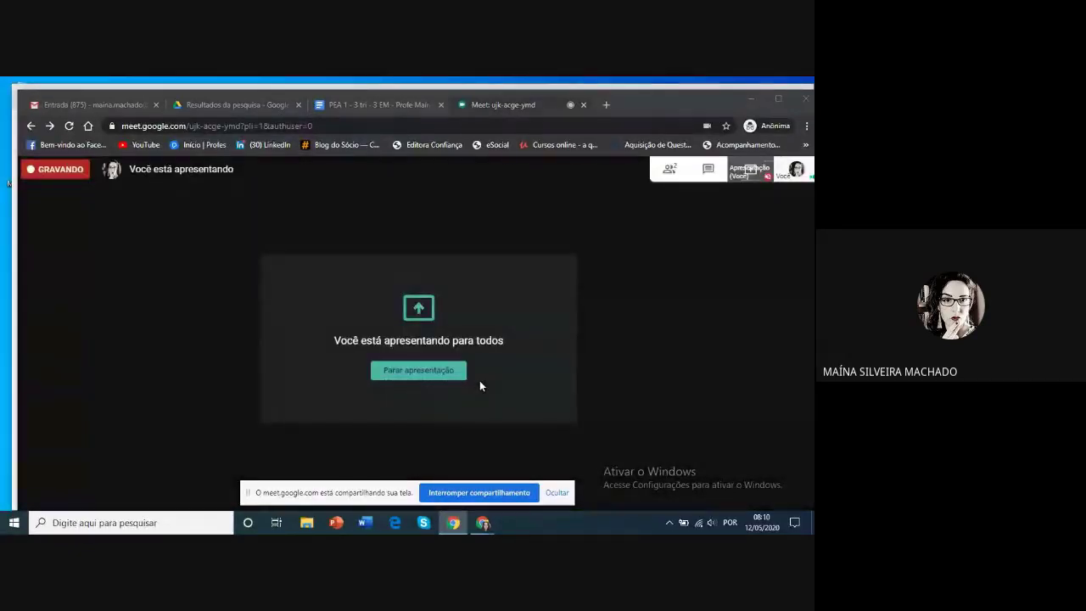
# Hide Chrome's screen-sharing notice with Ocultar and switch to the Gmail inbox tab
pyautogui.moveTo(588, 319)
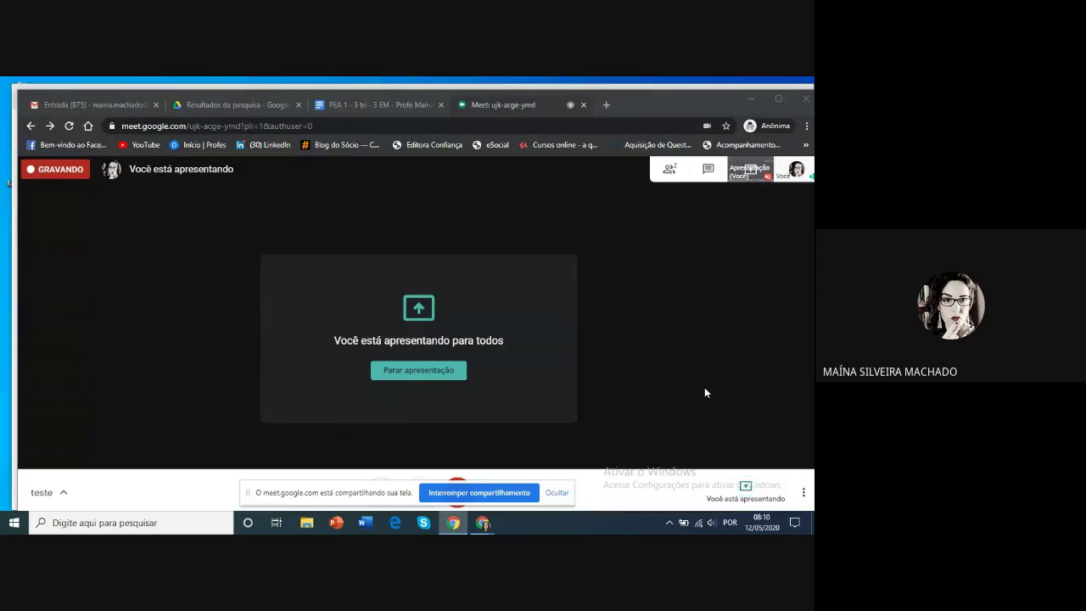
pyautogui.click(556, 493)
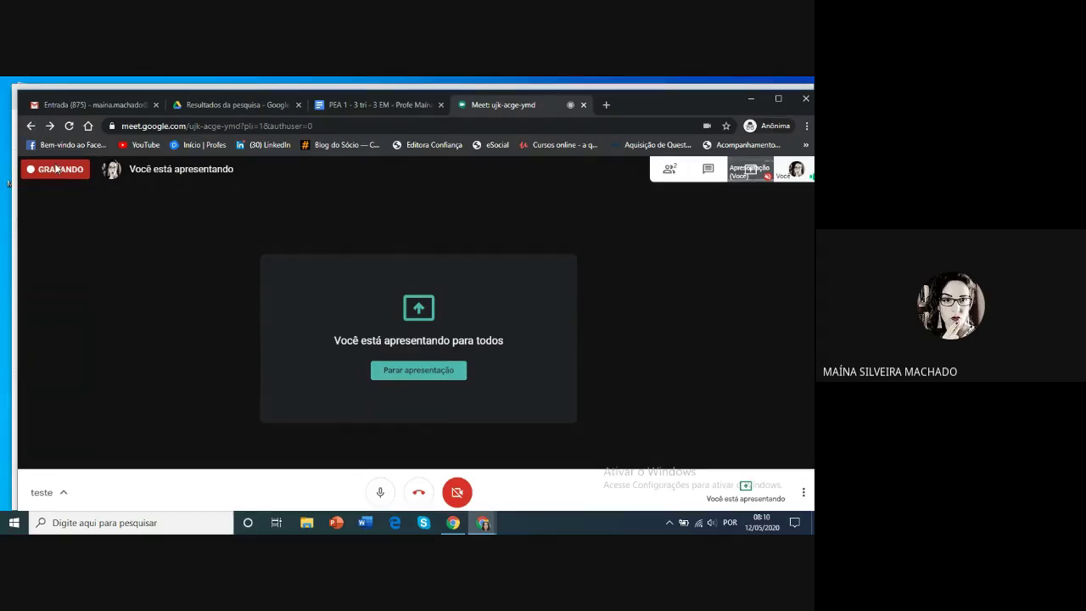
pyautogui.click(72, 106)
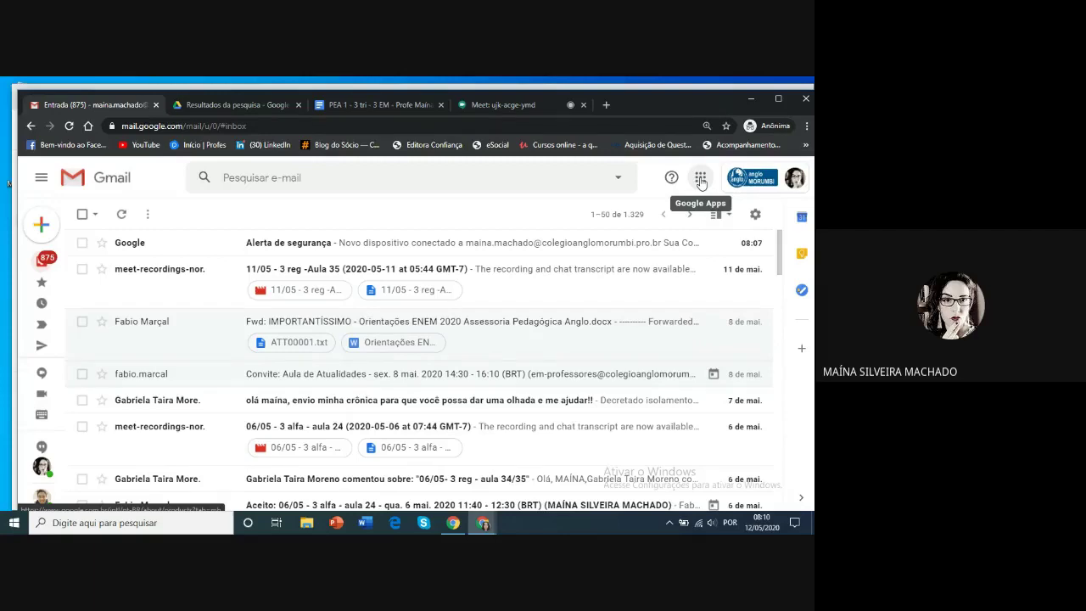
# Go from Gmail to Google Drive through the Google Apps launcher
pyautogui.click(701, 180)
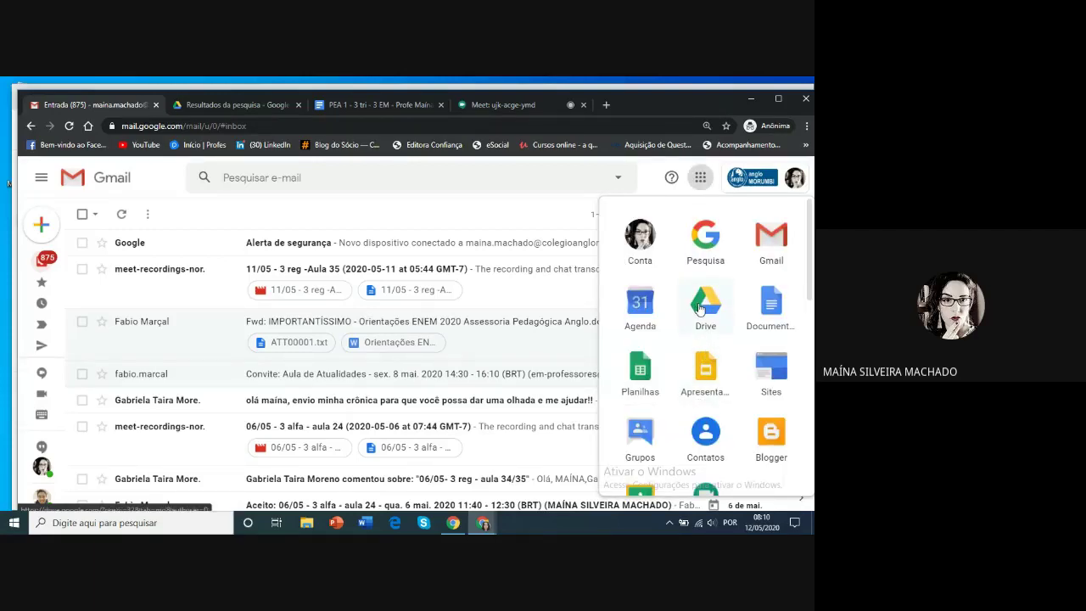
pyautogui.click(233, 106)
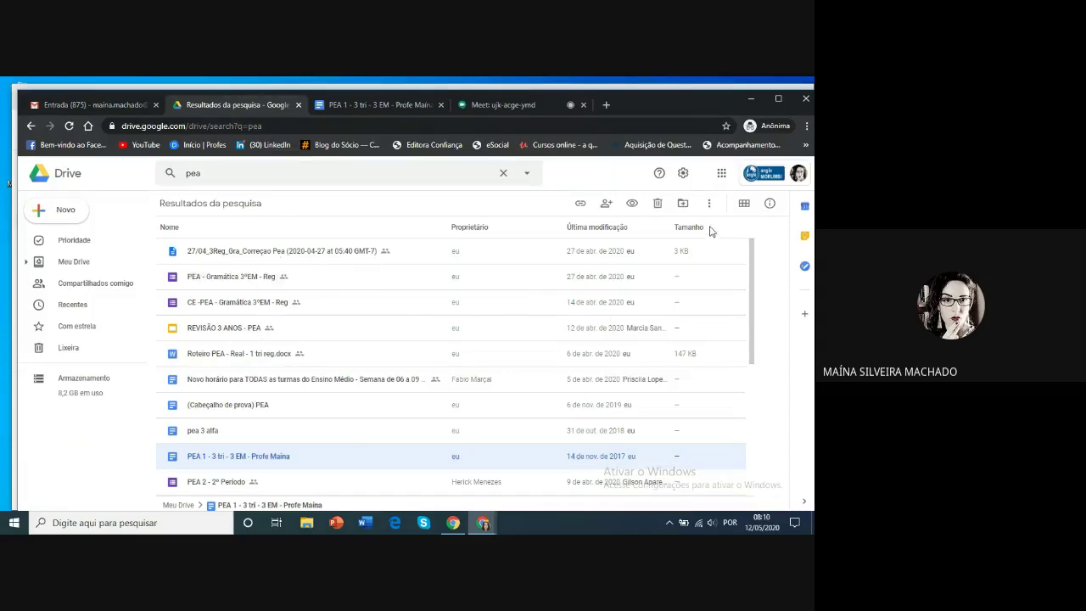
# Show the pea results in grid view, clear the pea search, and go to Meu Drive
pyautogui.click(743, 204)
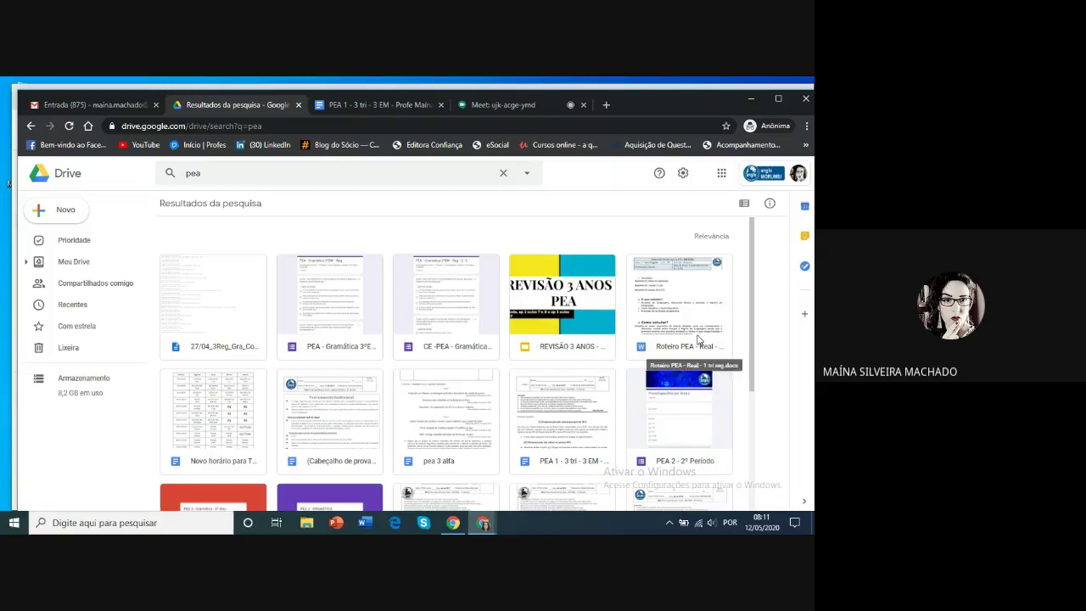
pyautogui.scroll(-3, 595, 324)
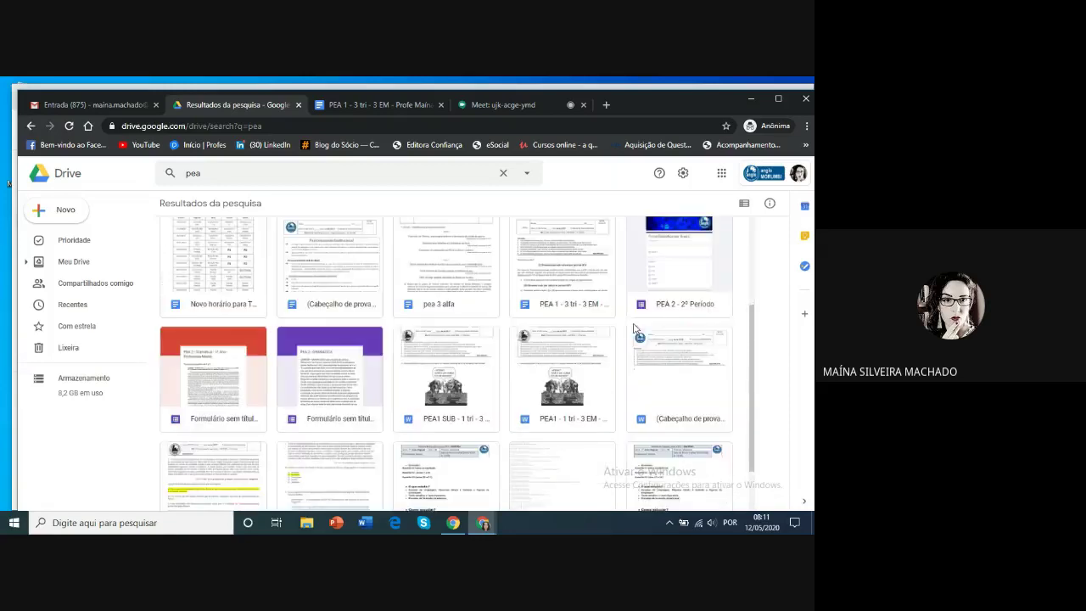
pyautogui.scroll(2, 522, 318)
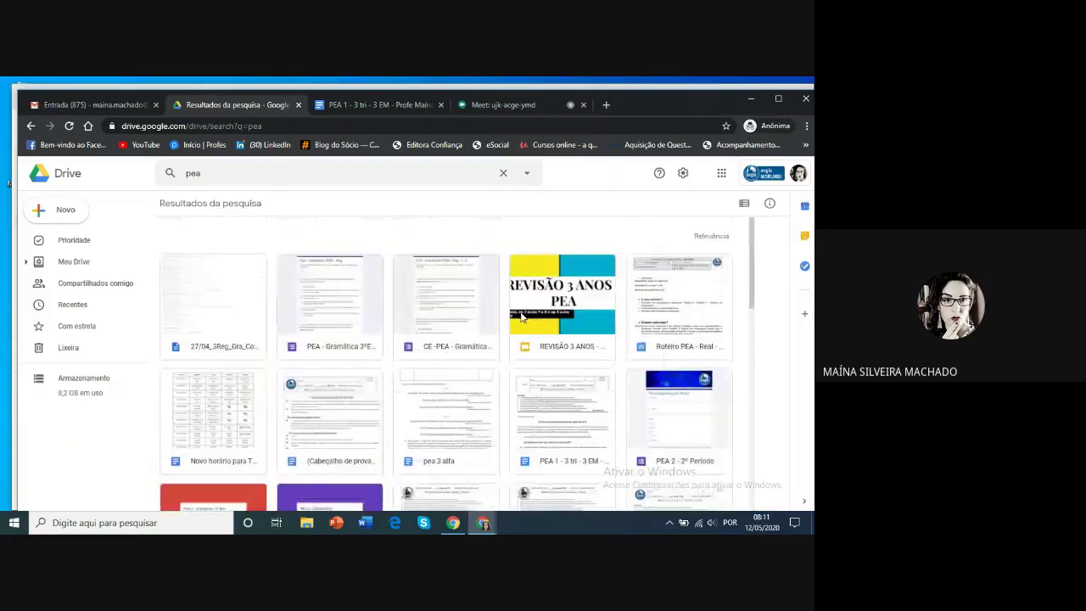
pyautogui.scroll(-3, 522, 318)
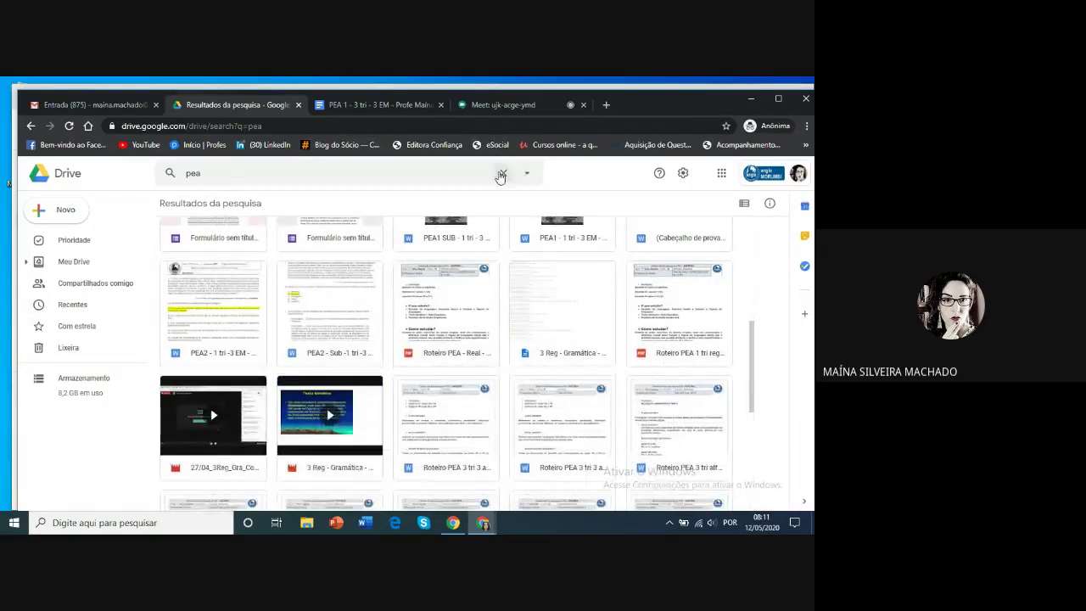
pyautogui.click(502, 173)
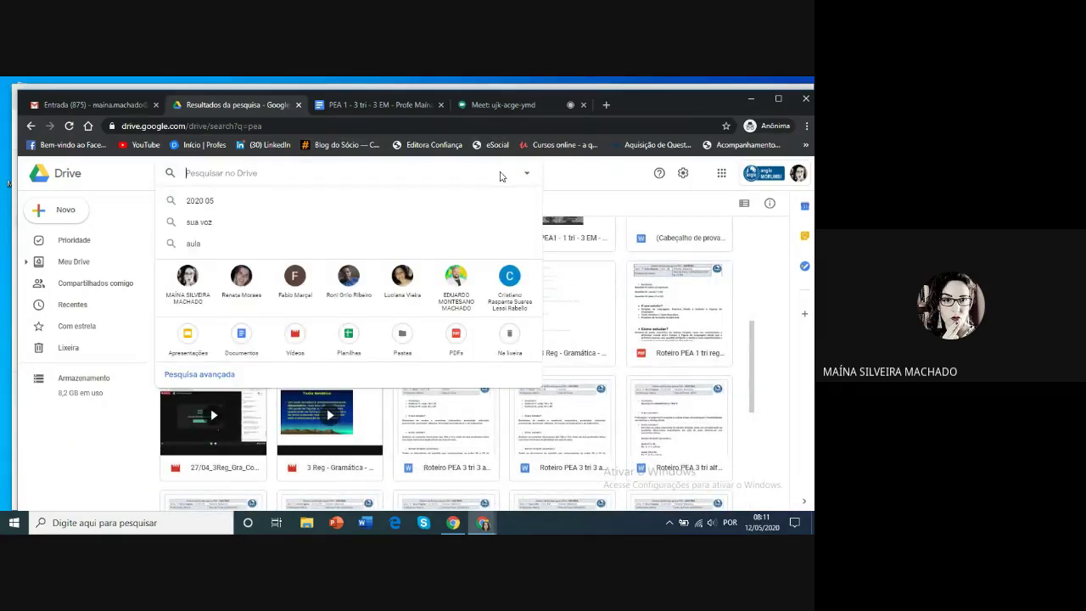
pyautogui.click(596, 207)
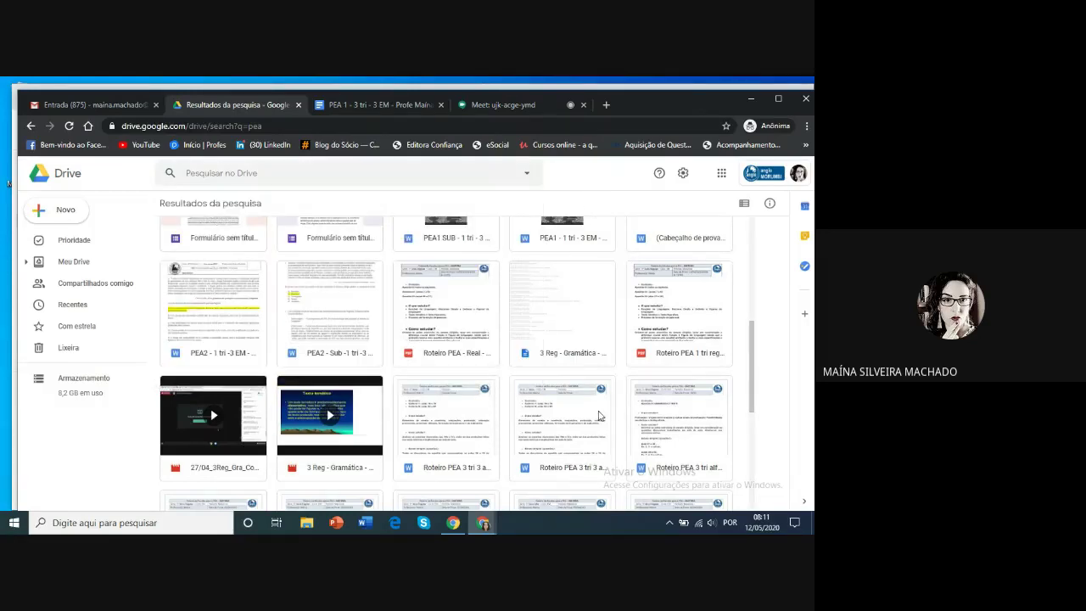
pyautogui.scroll(-5, 573, 373)
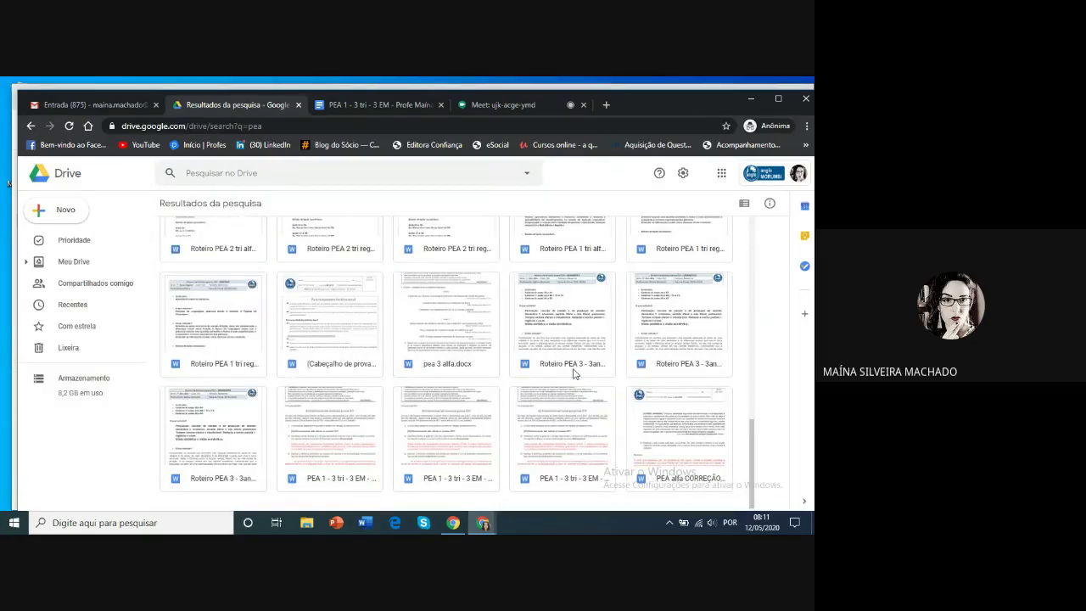
pyautogui.scroll(-5, 573, 374)
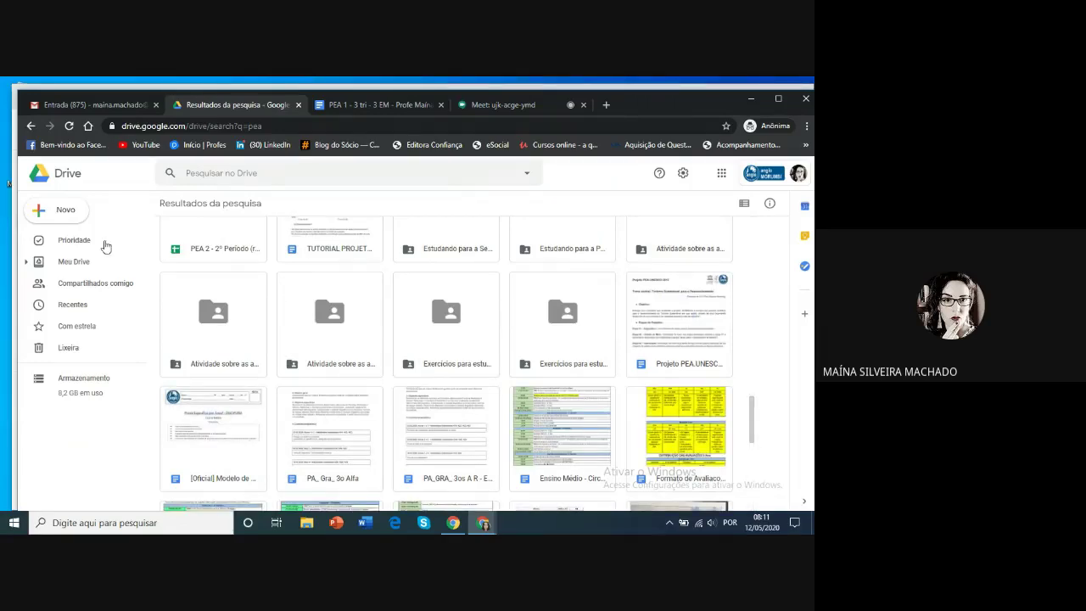
pyautogui.click(83, 265)
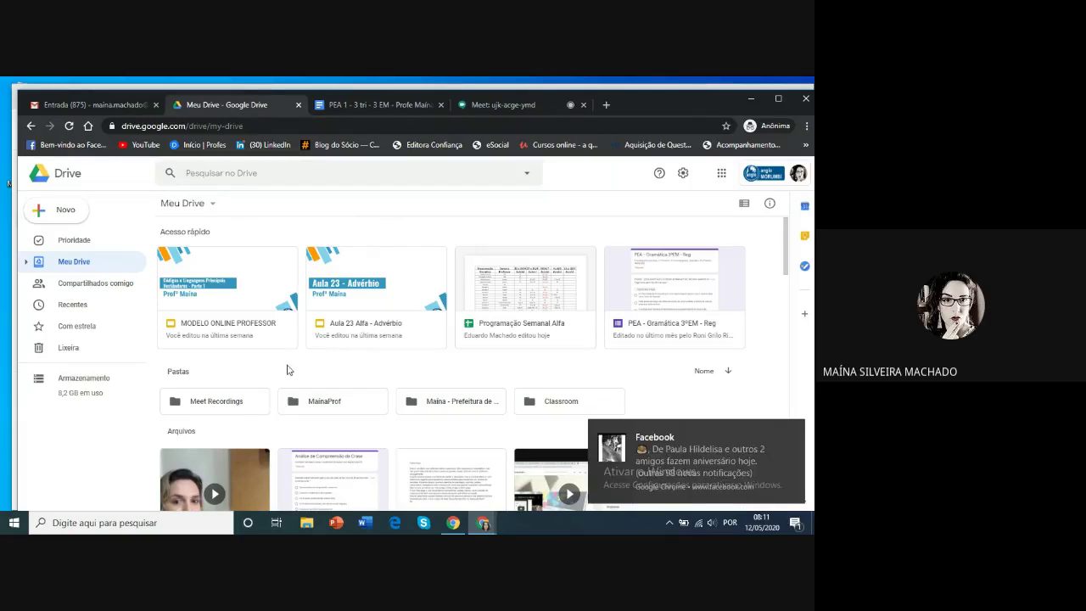
pyautogui.click(793, 431)
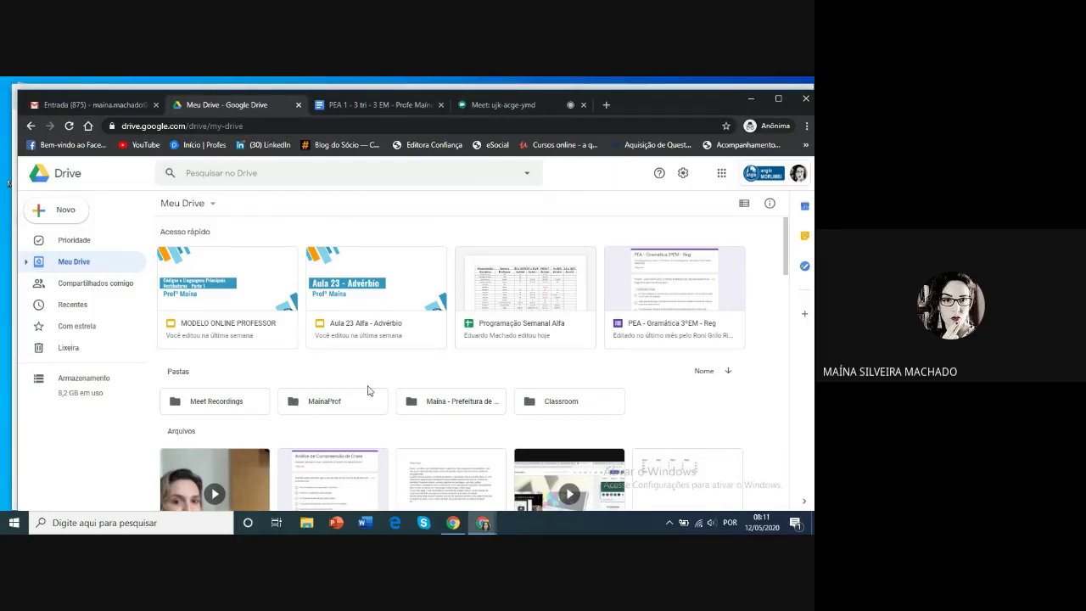
pyautogui.scroll(-5, 718, 371)
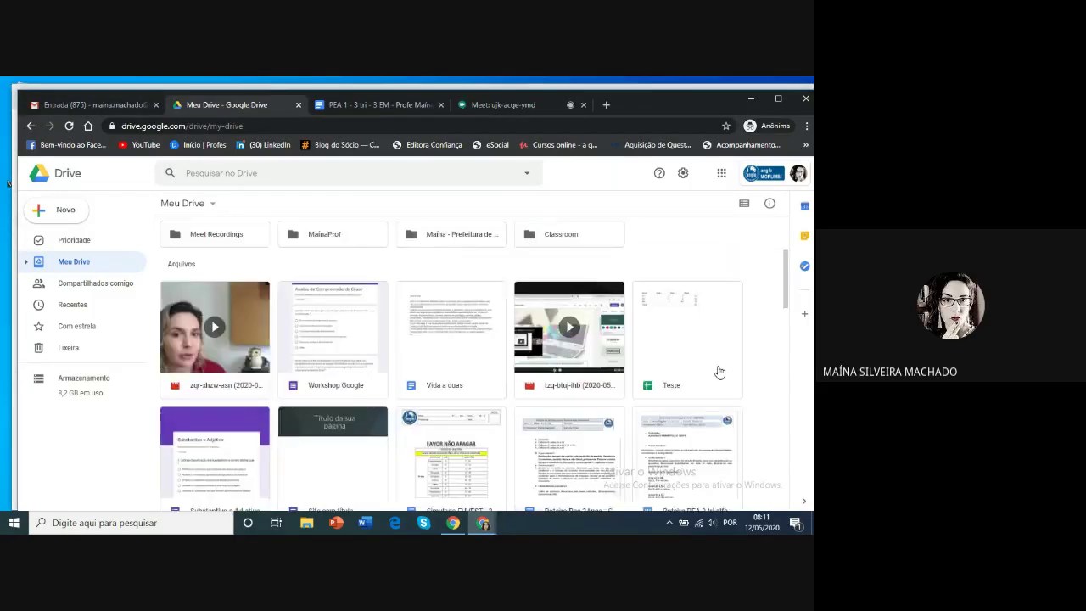
pyautogui.scroll(2, 718, 371)
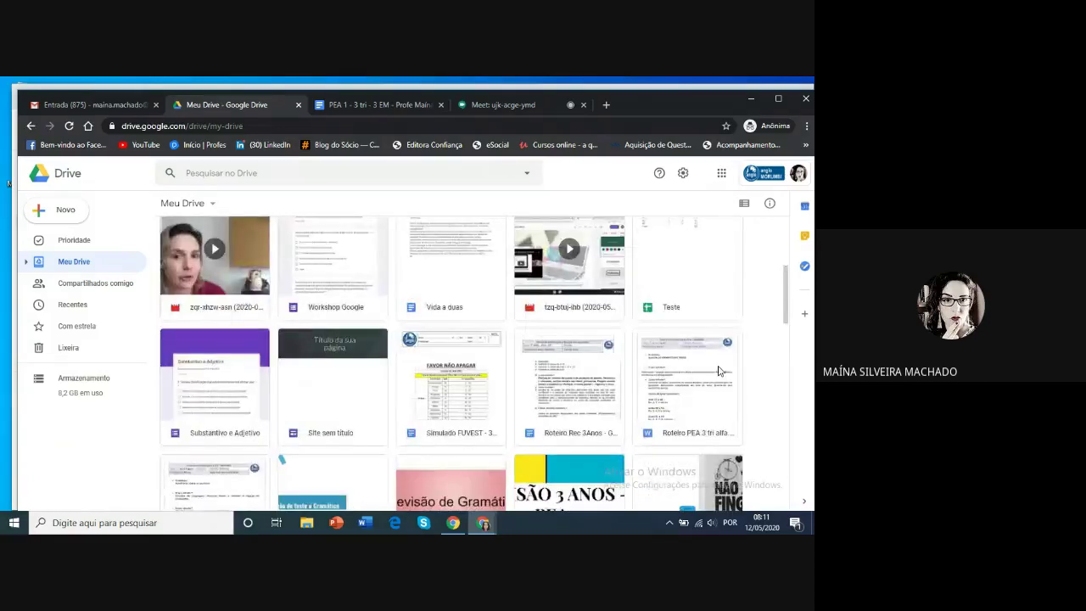
pyautogui.scroll(-1, 718, 371)
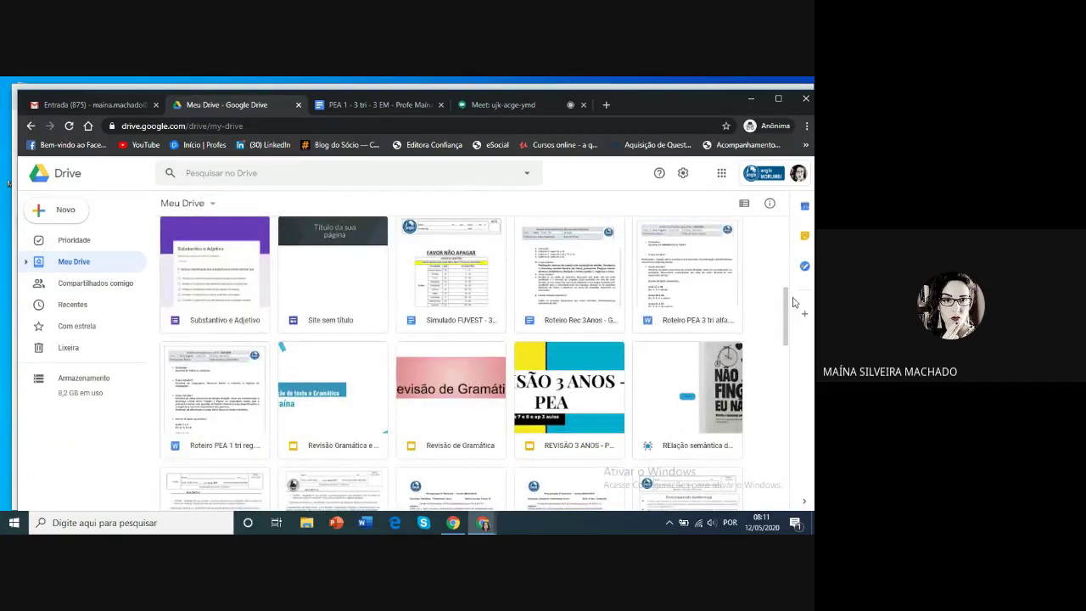
pyautogui.moveTo(787, 306); pyautogui.dragTo(788, 225)
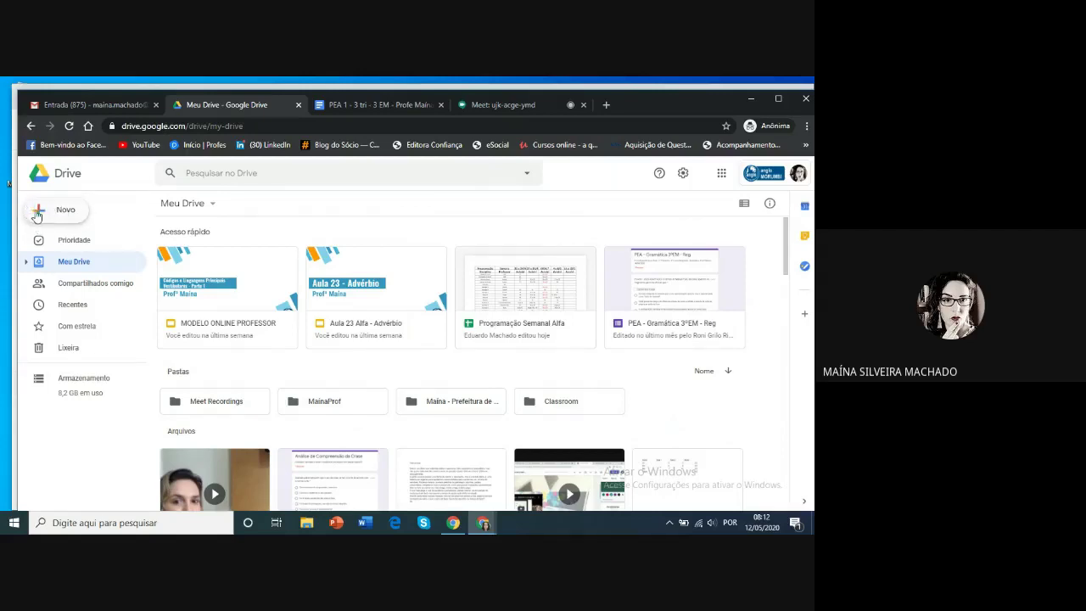
# Create a new Google Doc from a template via Novo > Documentos Google > Com base em um modelo
pyautogui.click(37, 213)
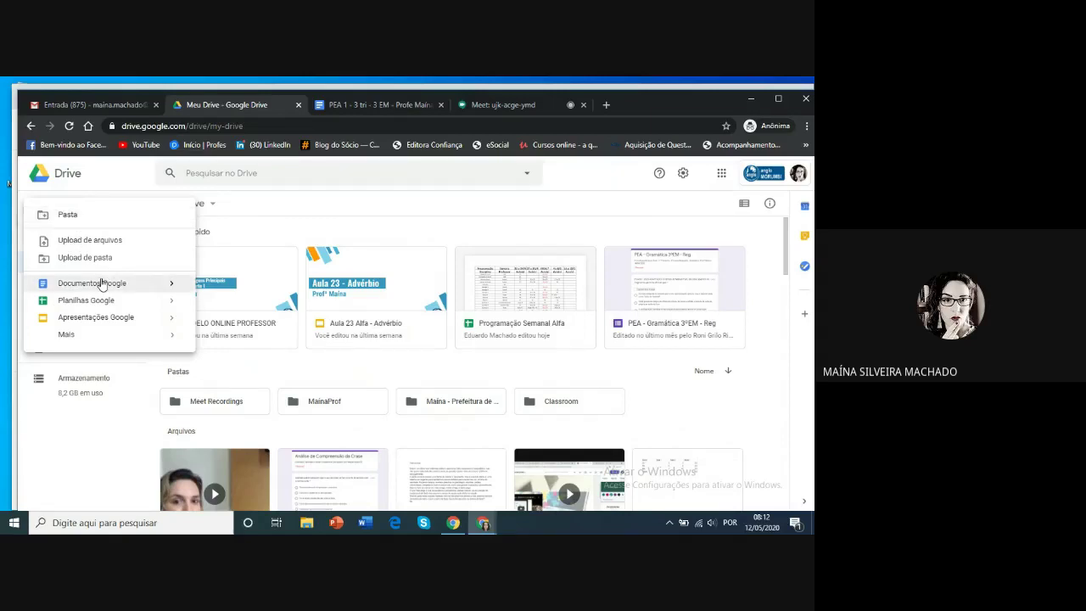
pyautogui.moveTo(172, 284)
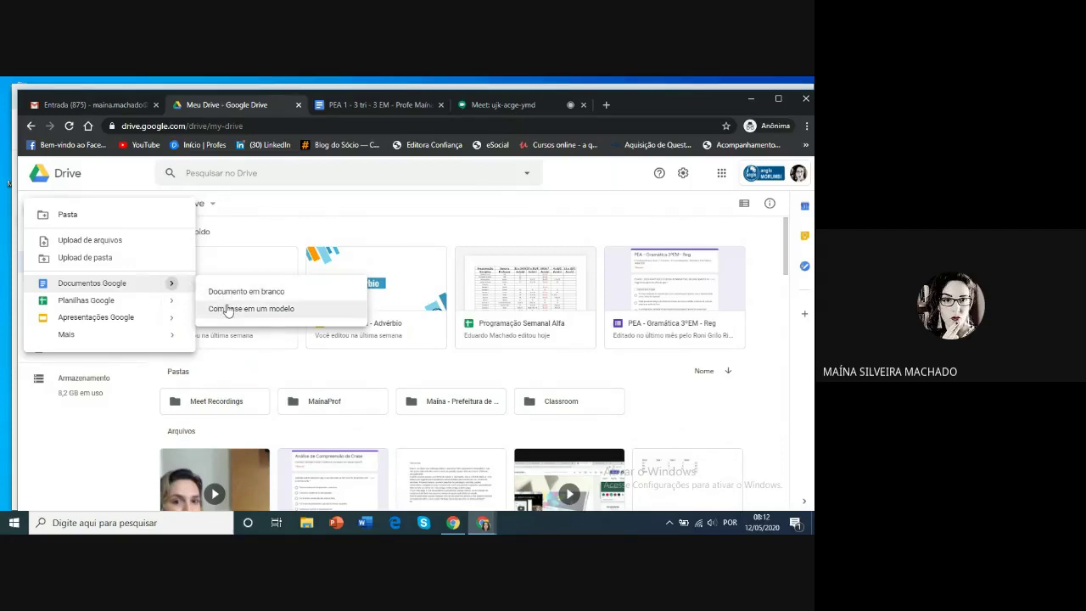
pyautogui.click(227, 309)
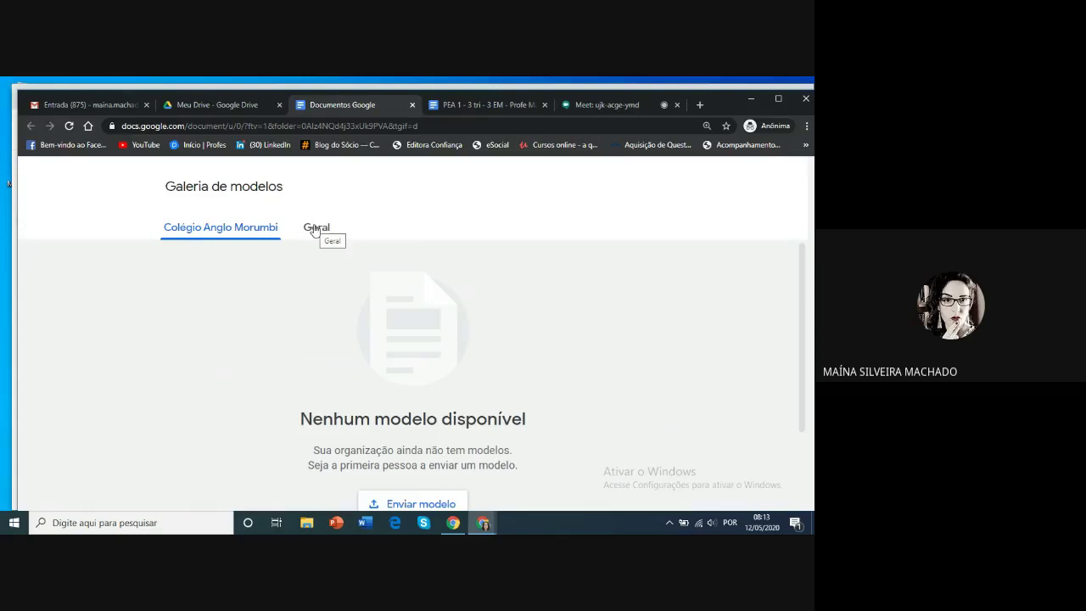
# Switch the template gallery to the Geral tab
pyautogui.click(314, 229)
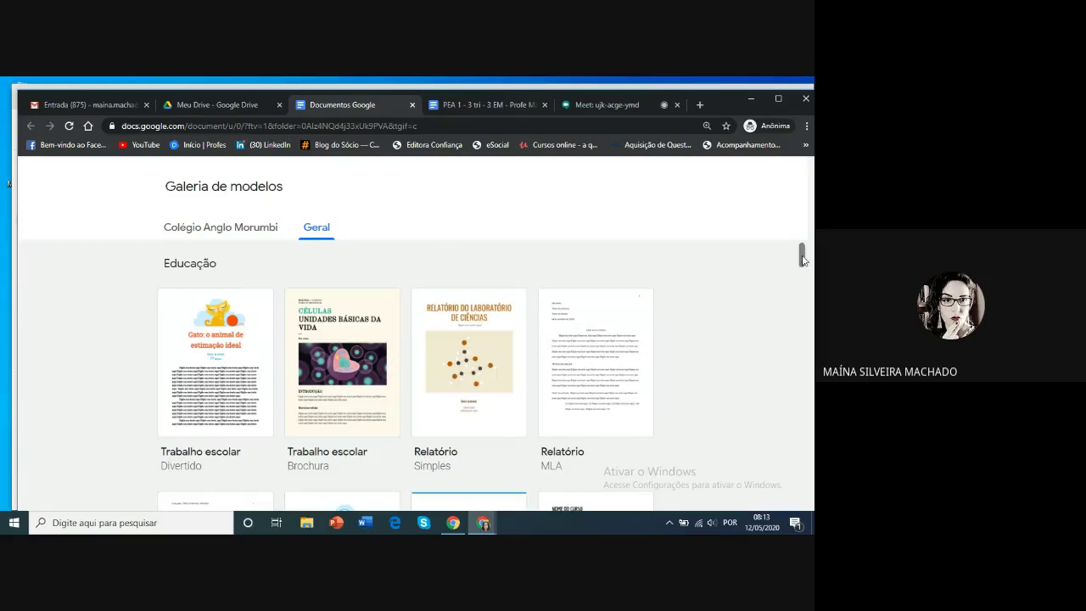
# View the Colégio Anglo Morumbi templates, then close the template gallery tab
pyautogui.moveTo(803, 260); pyautogui.dragTo(802, 283)
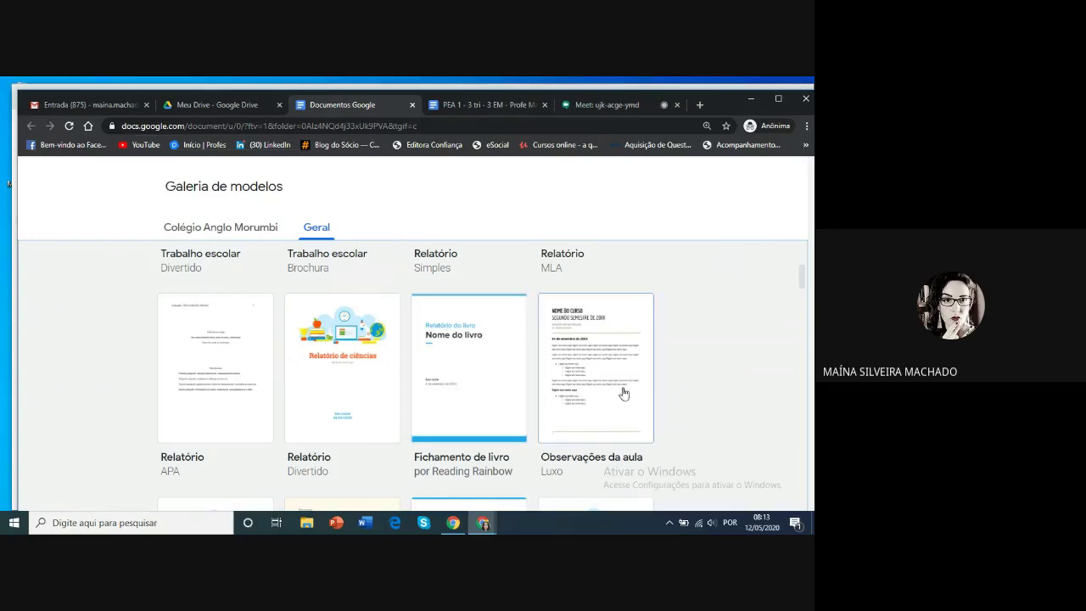
pyautogui.moveTo(802, 284); pyautogui.dragTo(802, 306)
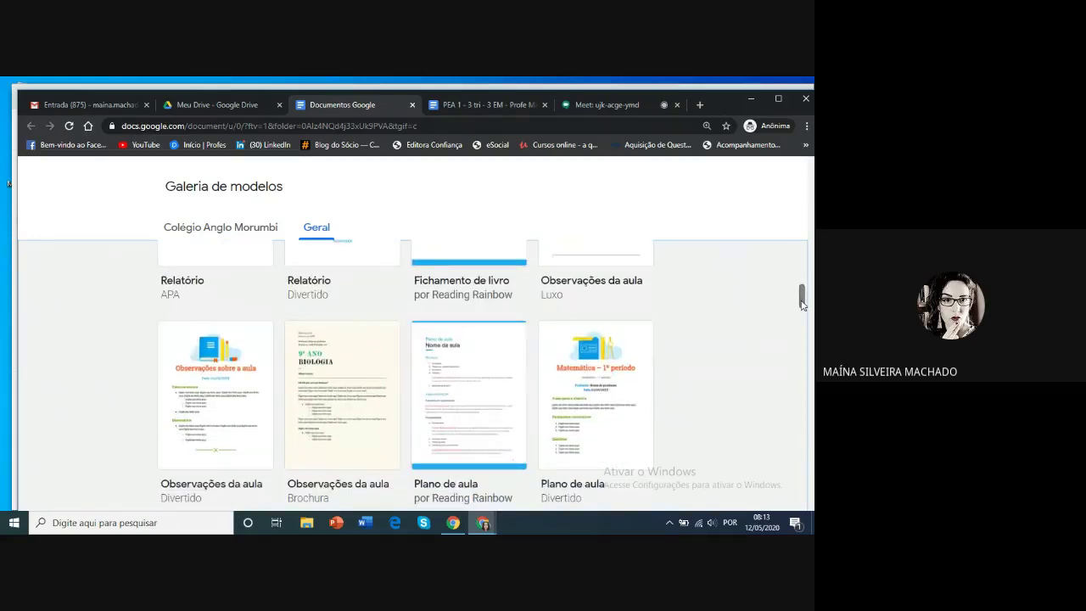
pyautogui.moveTo(802, 306)
pyautogui.mouseDown()
pyautogui.moveTo(802, 321)
pyautogui.moveTo(803, 303)
pyautogui.mouseUp()
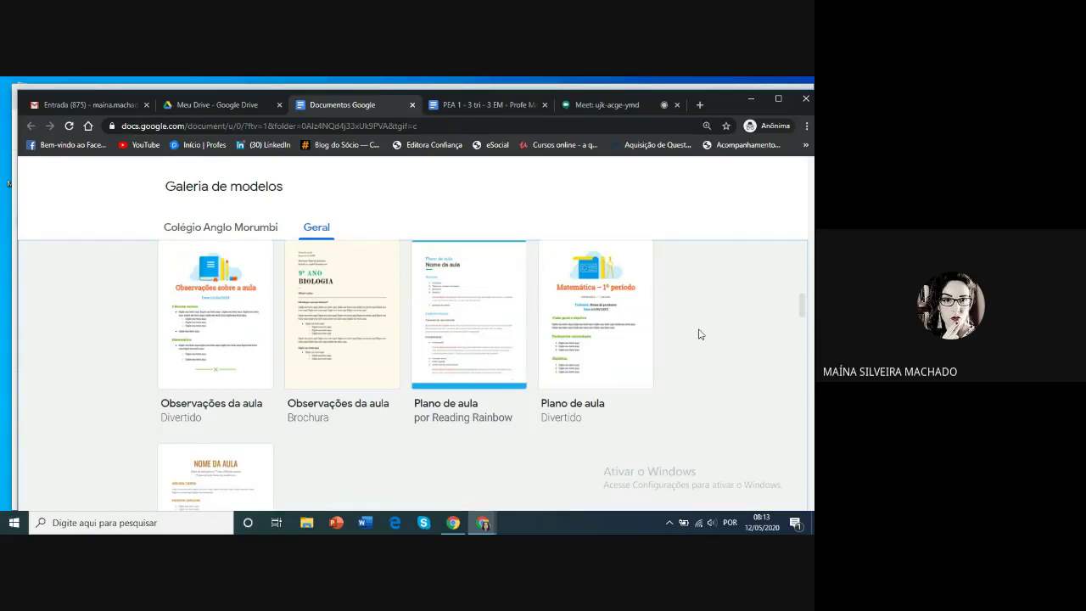
pyautogui.moveTo(802, 306); pyautogui.dragTo(803, 249)
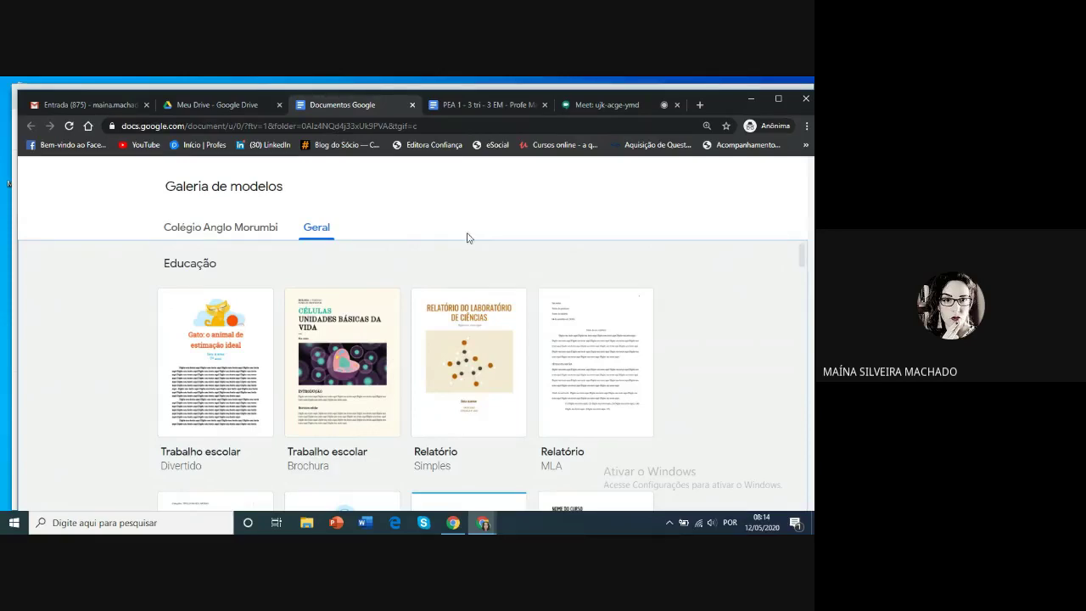
pyautogui.click(204, 228)
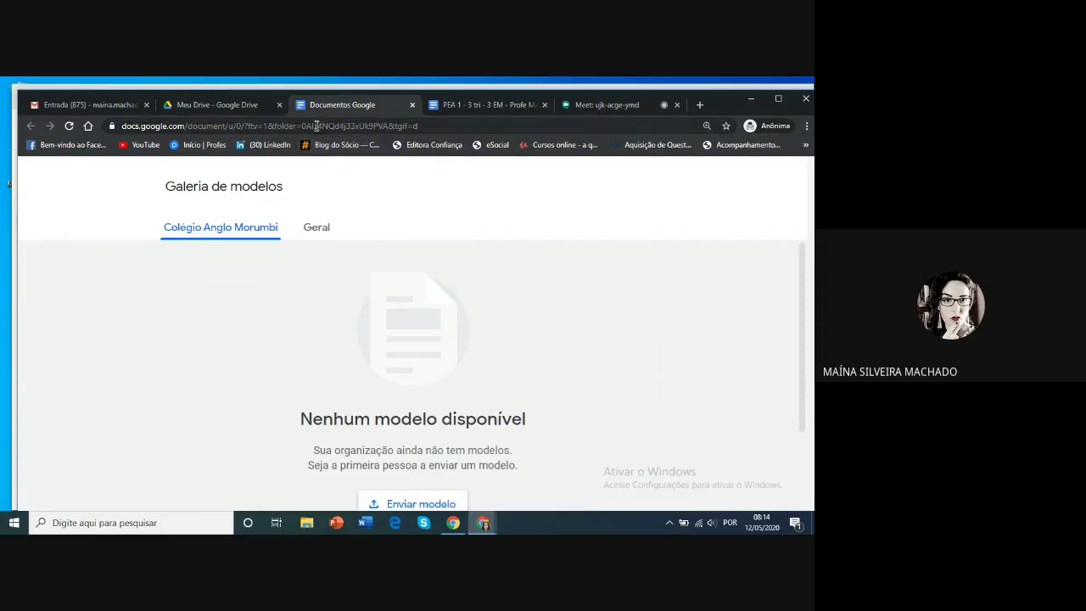
pyautogui.click(413, 105)
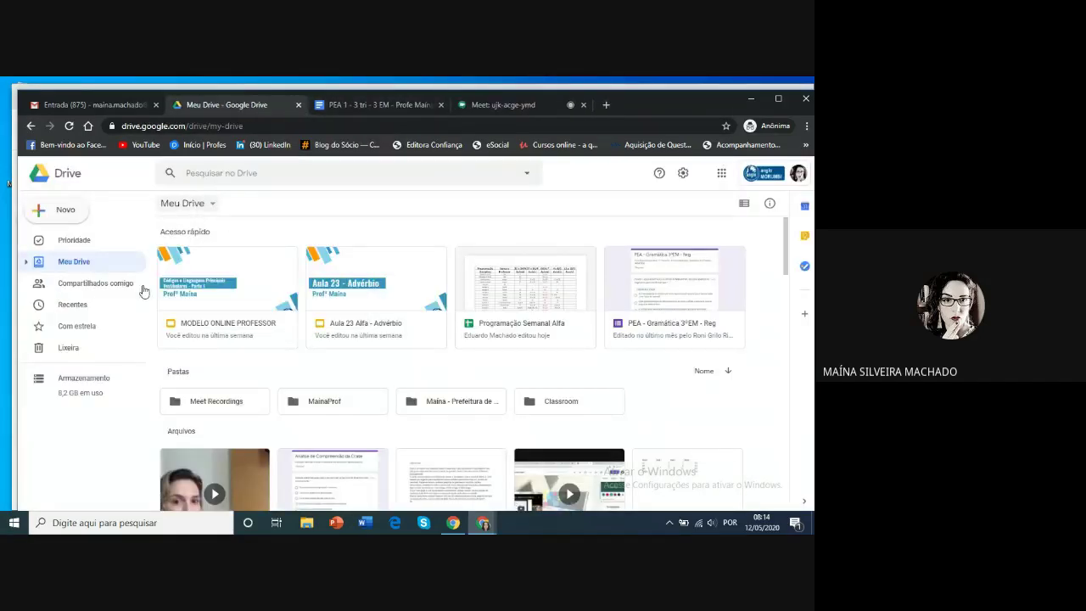
# Dismiss the Novo > Documentos Google menu and bring up My Drive's right-click create menu
pyautogui.click(38, 212)
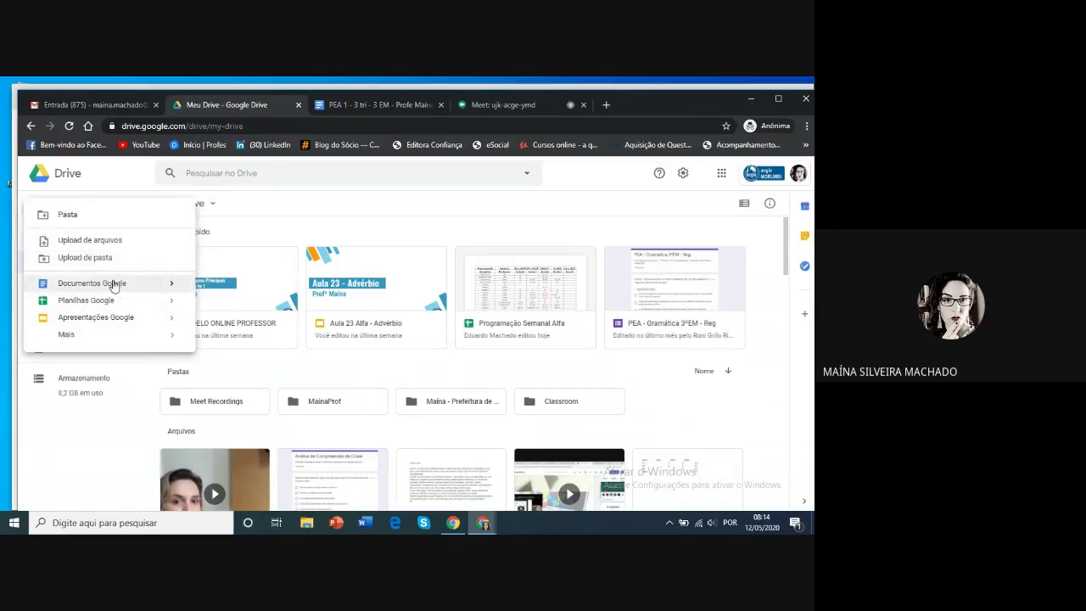
pyautogui.moveTo(170, 283)
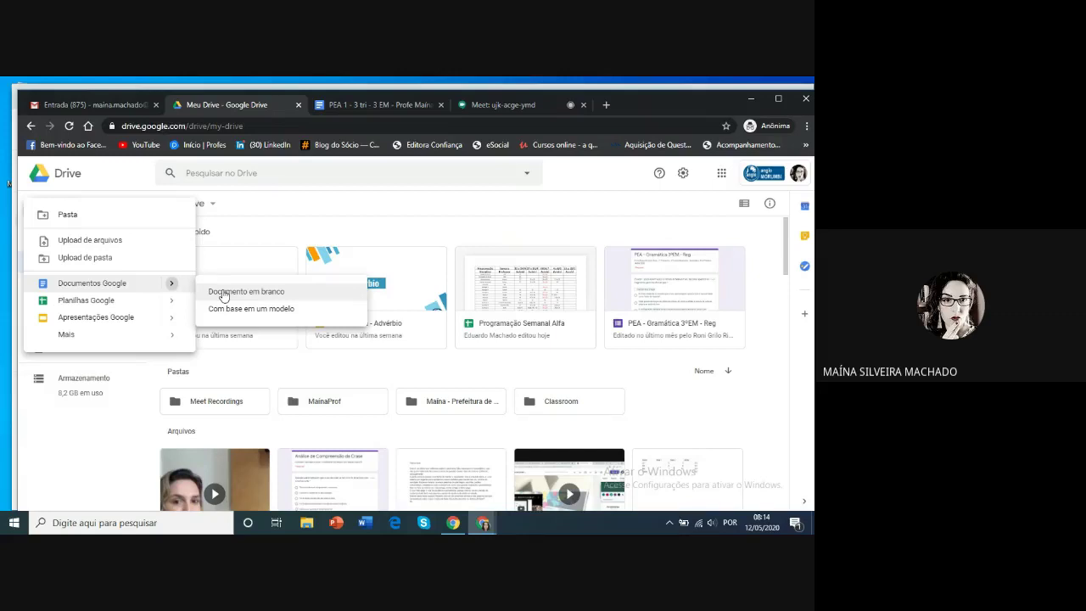
pyautogui.click(268, 232)
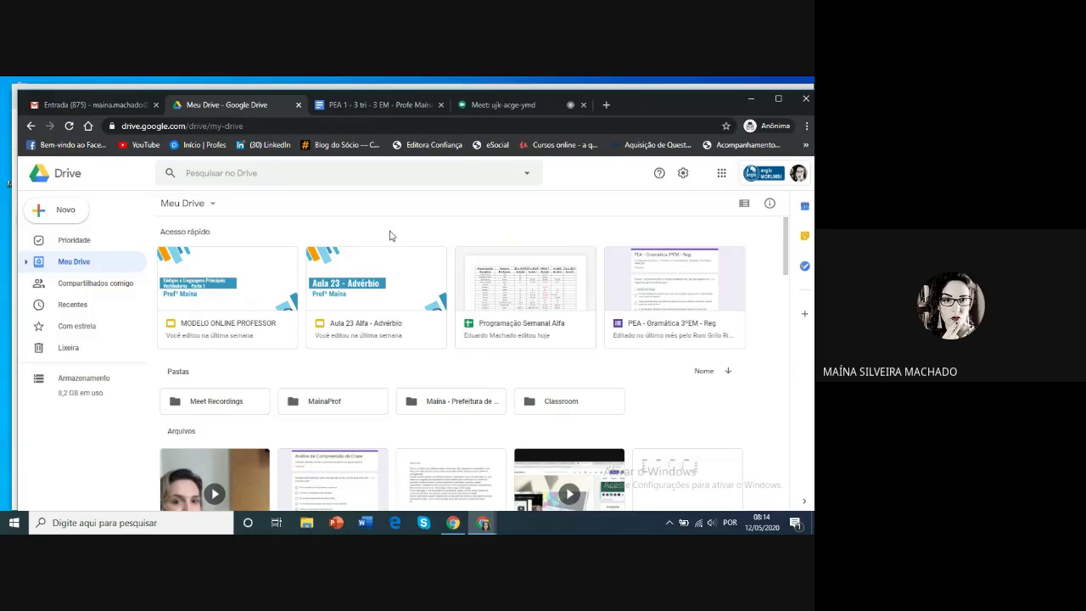
pyautogui.rightClick(345, 434)
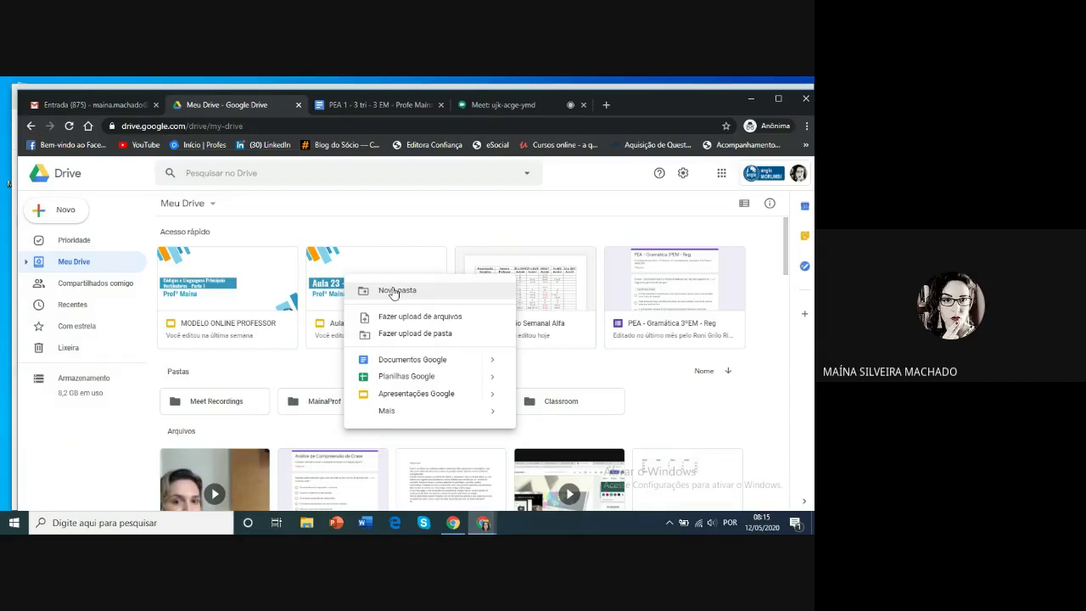
# Create a new folder named PEAS in My Drive
pyautogui.click(393, 291)
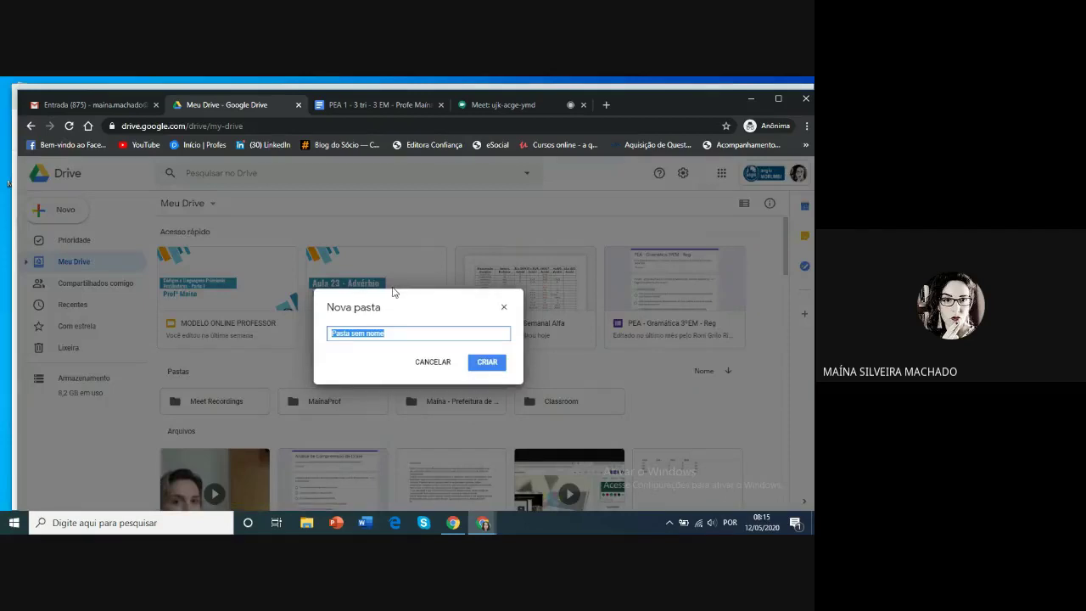
pyautogui.press('BackSpace')
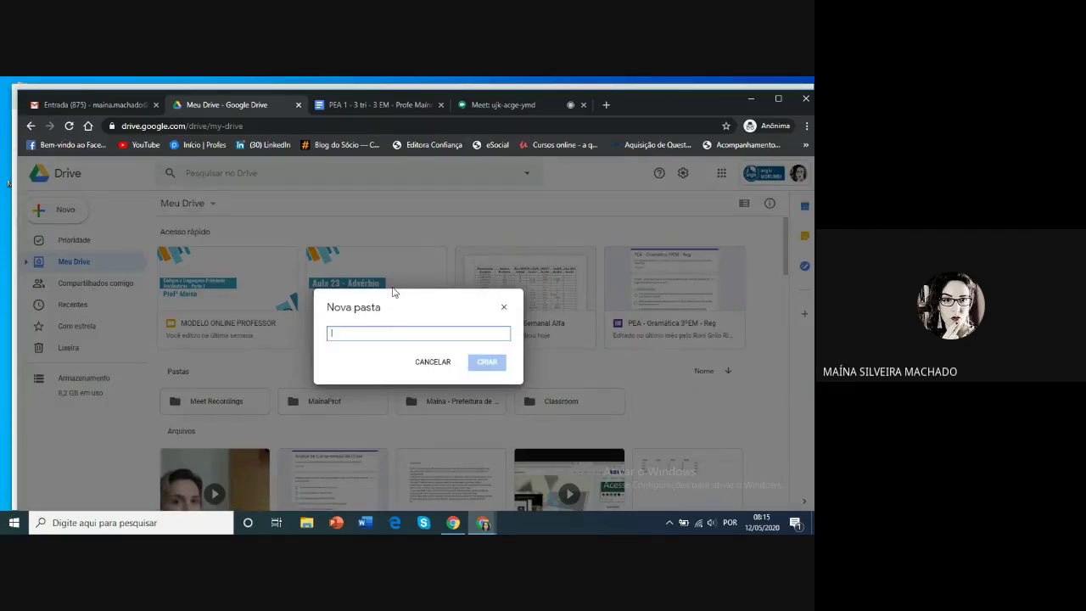
pyautogui.write('PEAS')
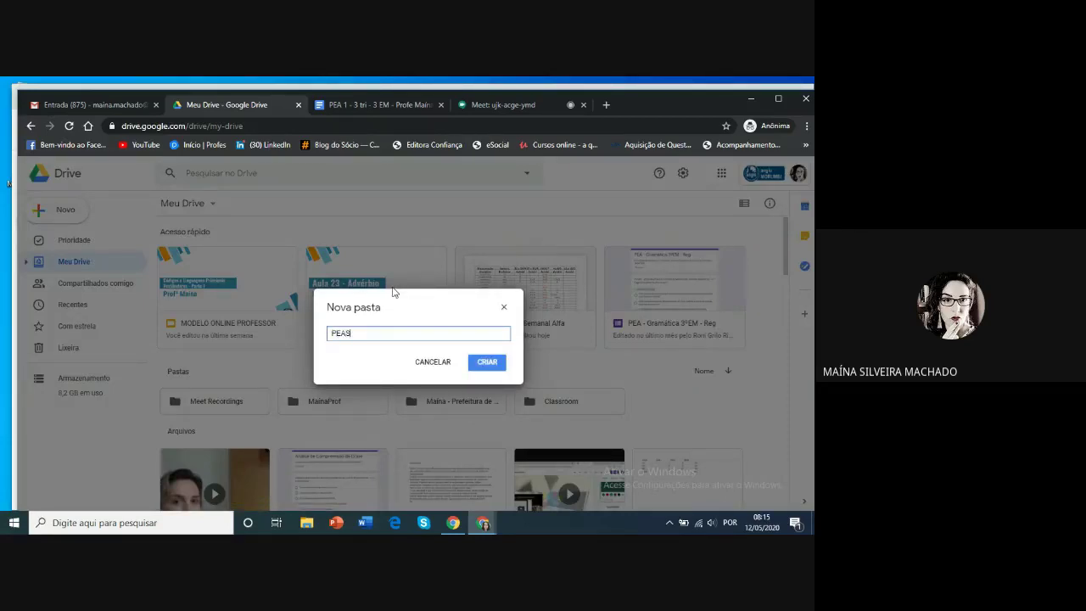
pyautogui.click(488, 367)
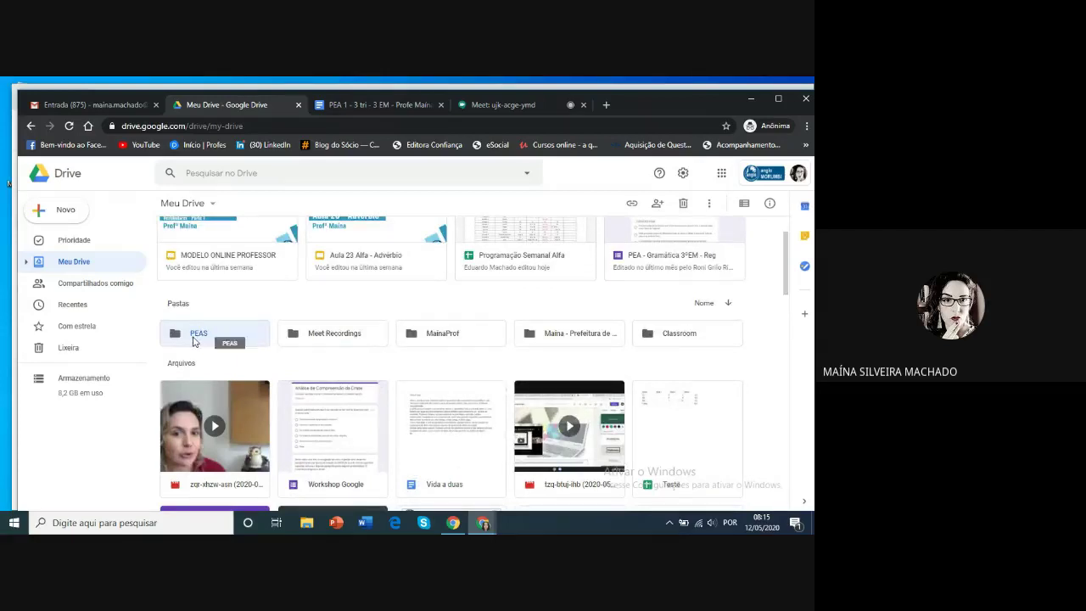
# Open the empty PEAS folder, then dismiss its context menu and the Google Apps grid
pyautogui.doubleClick(193, 336)
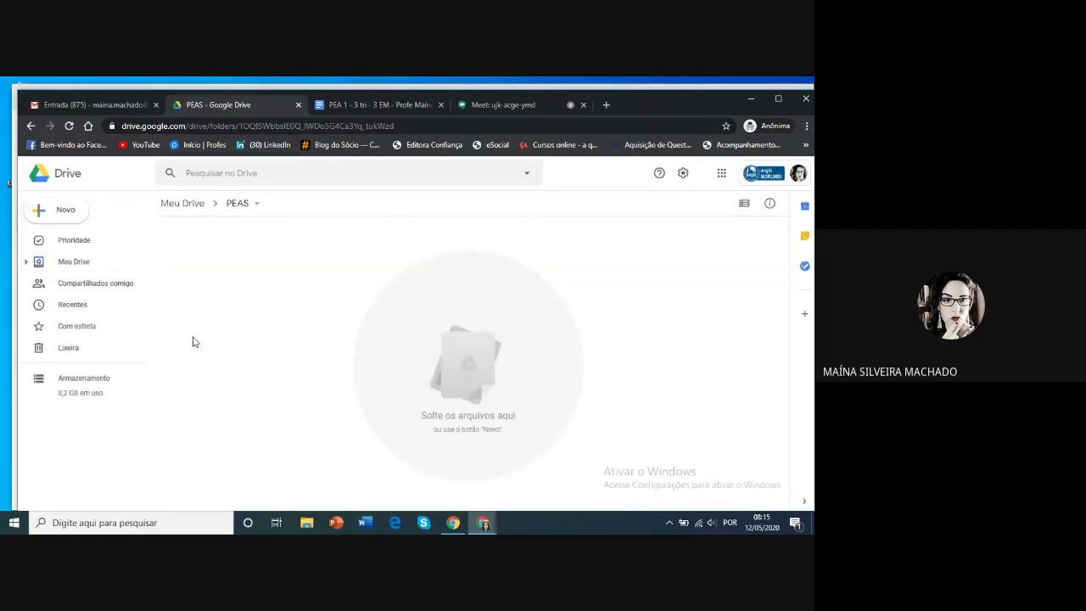
pyautogui.rightClick(308, 293)
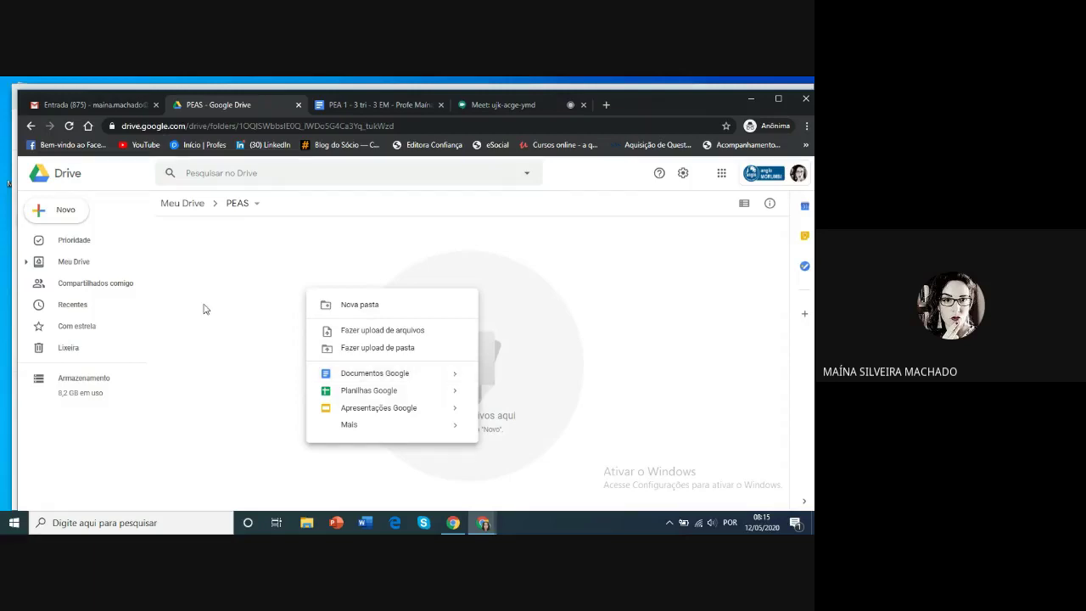
pyautogui.click(225, 275)
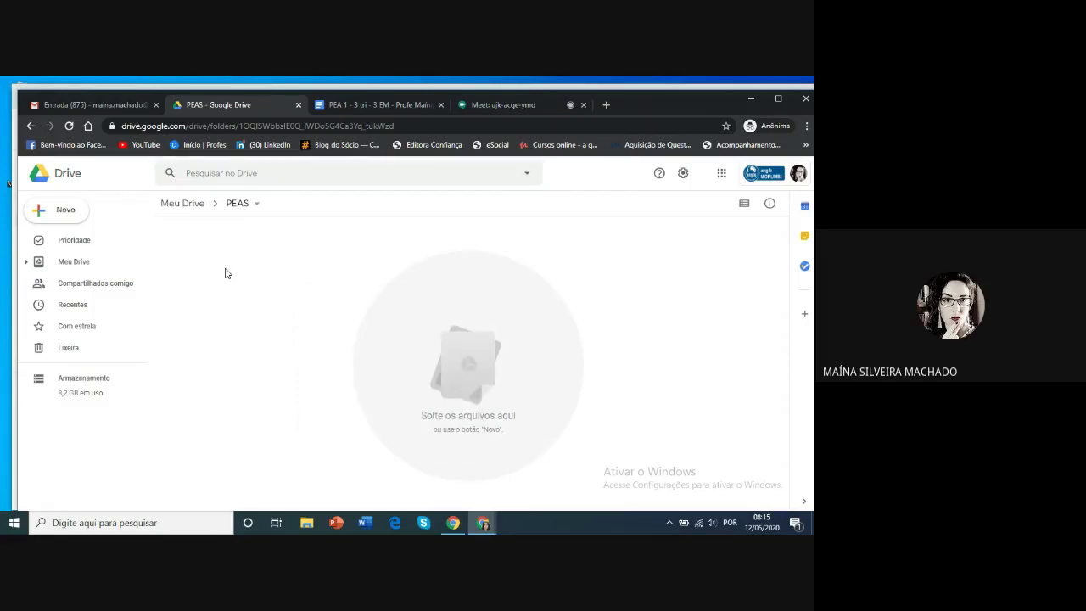
pyautogui.click(722, 175)
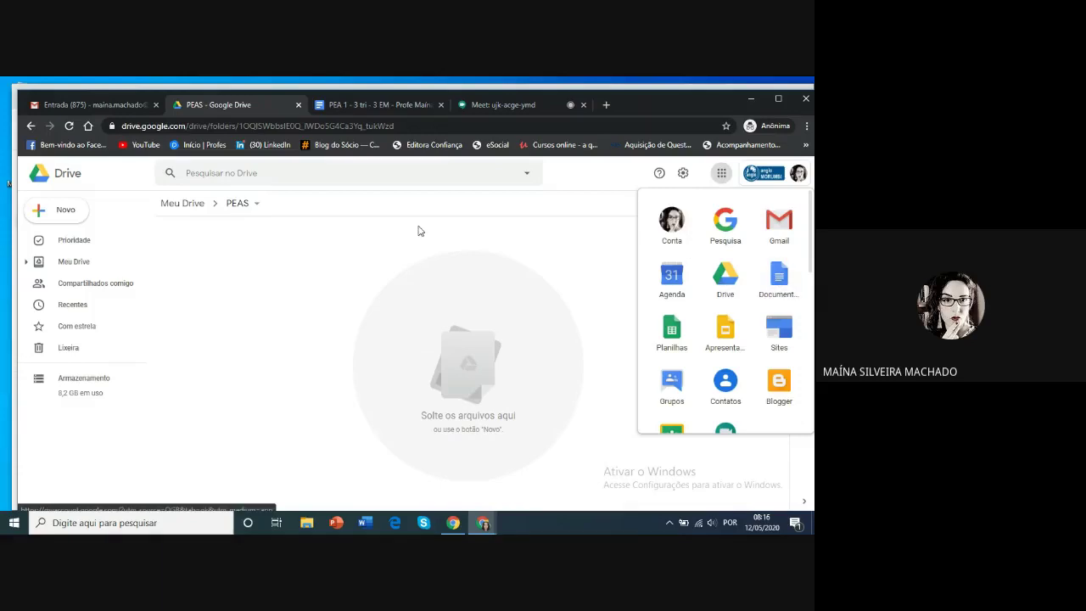
pyautogui.click(270, 272)
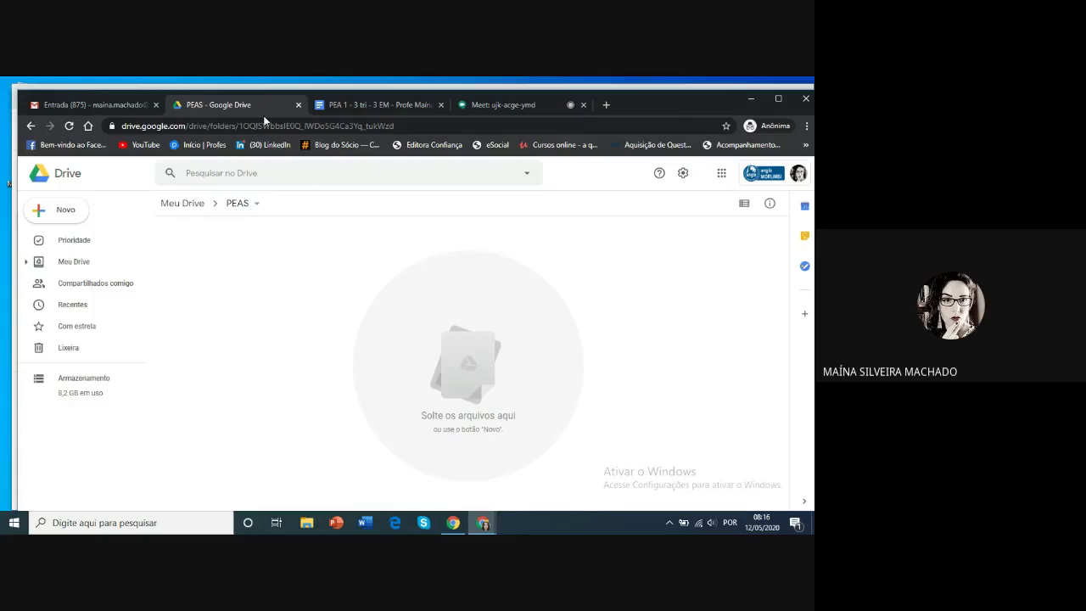
# Switch to the 'PEA 1 - 3 tri - 3 EM' document and select its title for editing
pyautogui.click(341, 105)
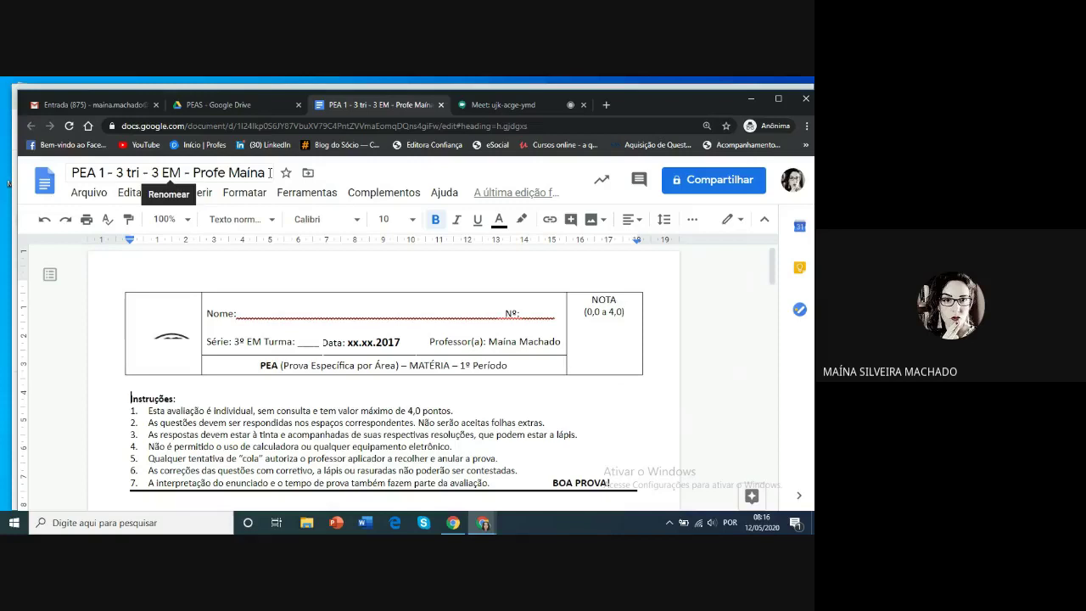
pyautogui.click(270, 173)
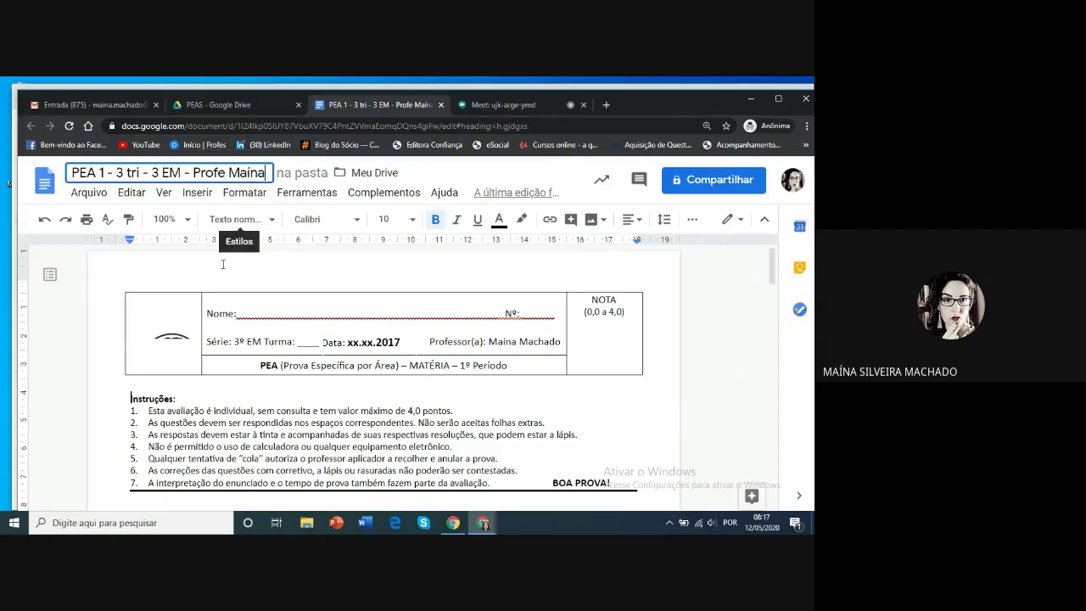
pyautogui.click(161, 259)
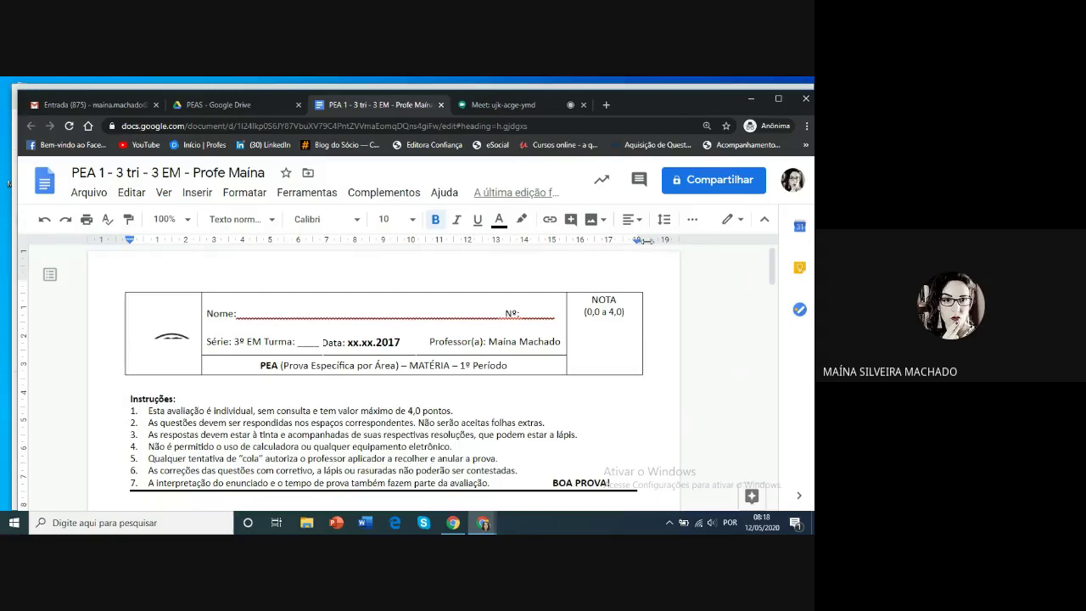
pyautogui.click(692, 220)
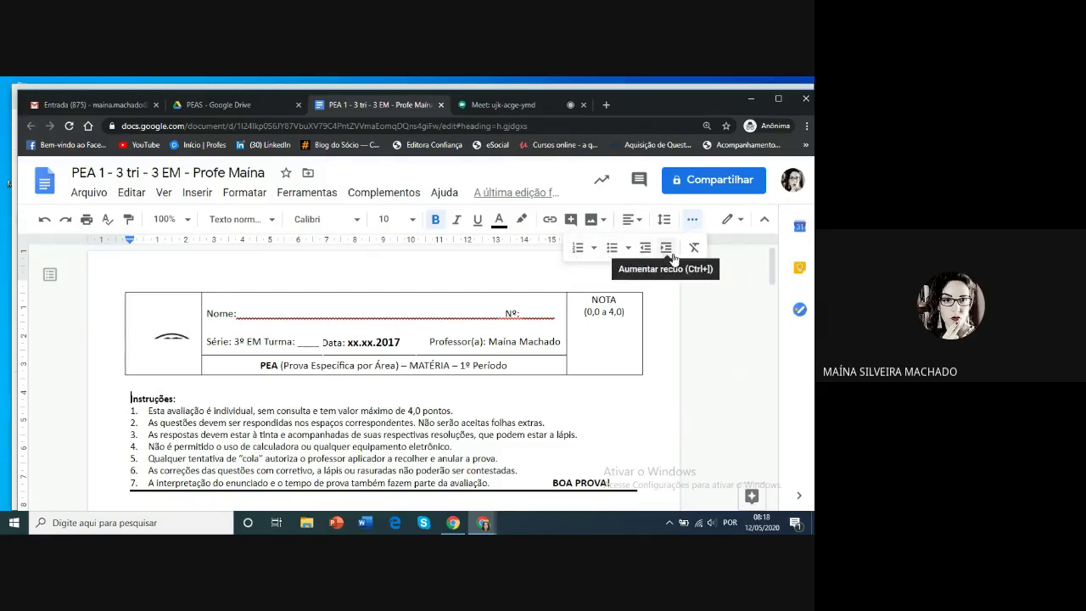
pyautogui.click(639, 220)
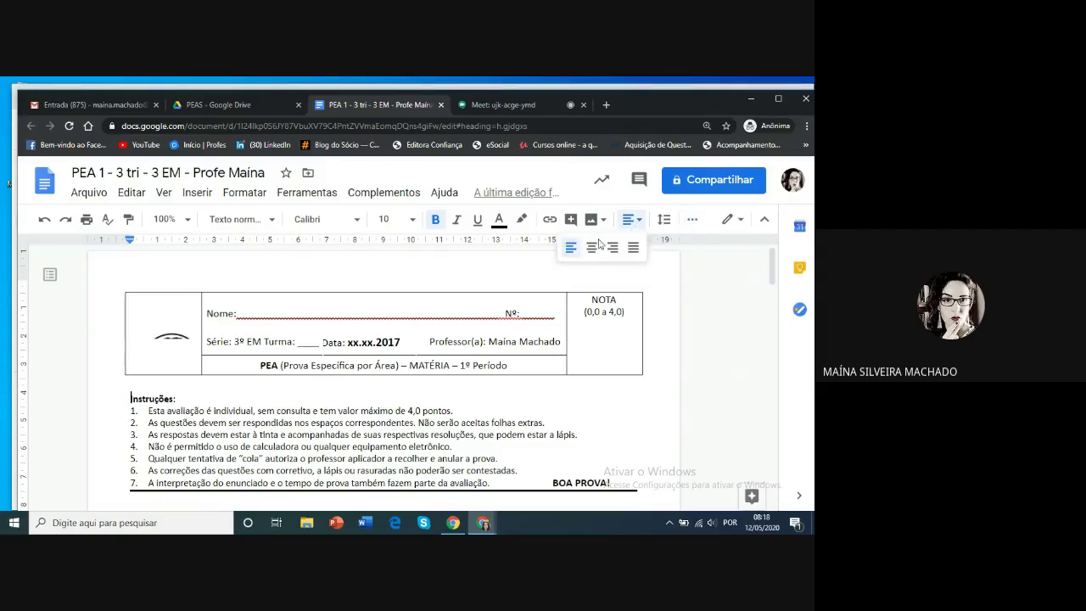
pyautogui.click(663, 276)
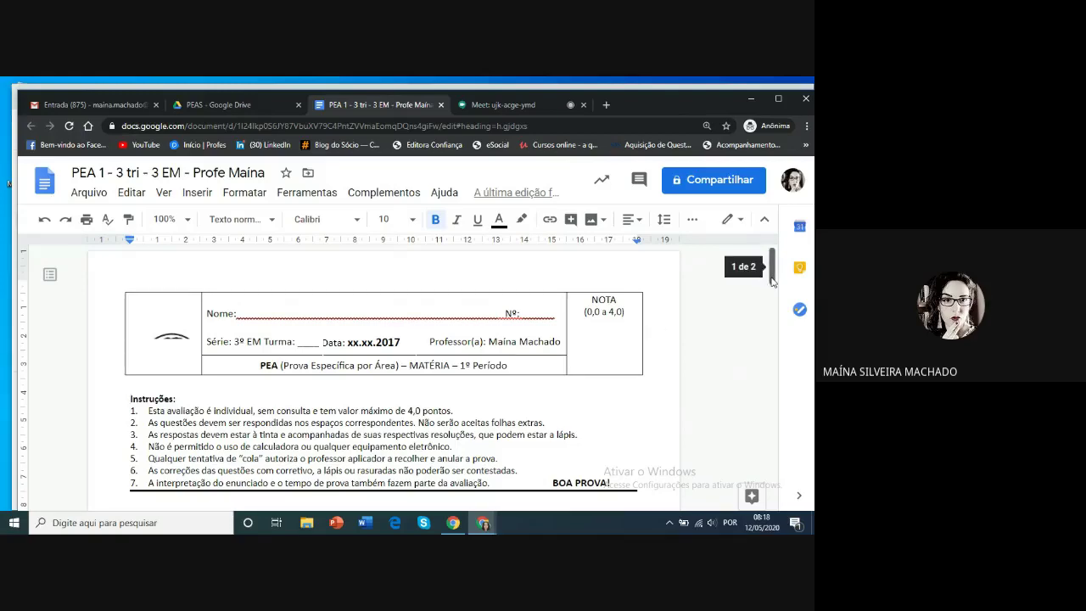
pyautogui.moveTo(772, 280); pyautogui.dragTo(774, 322)
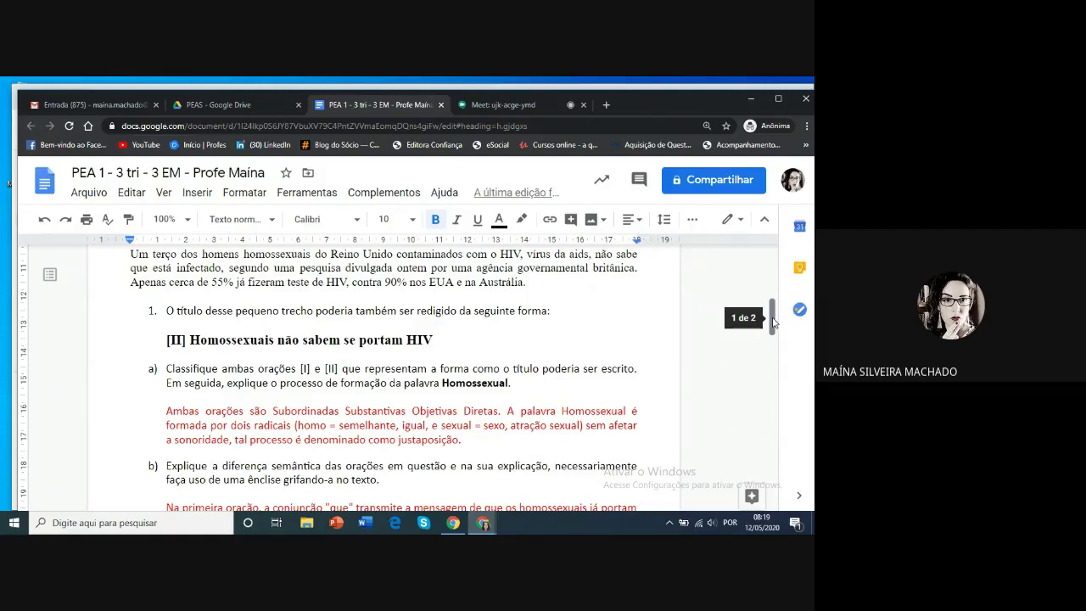
pyautogui.click(128, 283)
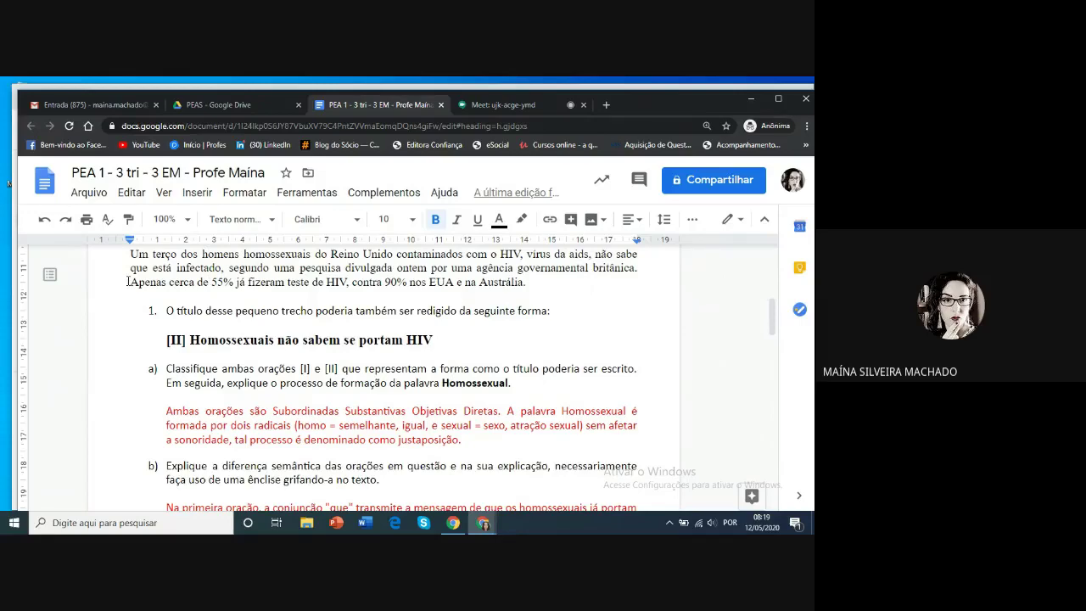
pyautogui.scroll(-1, 128, 283)
pyautogui.scroll(3, 491, 329)
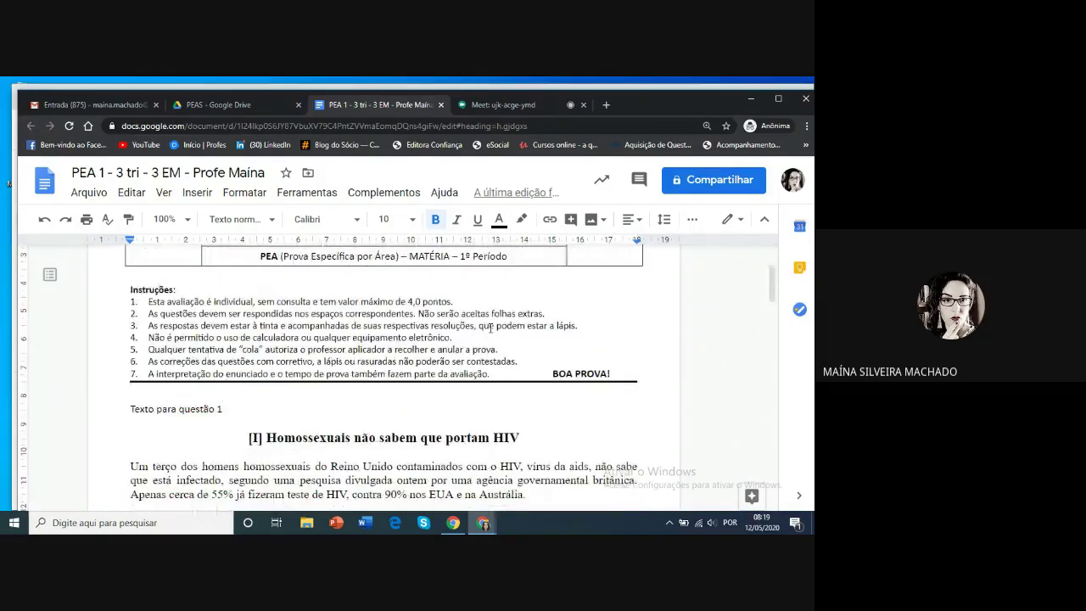
pyautogui.scroll(-5, 490, 328)
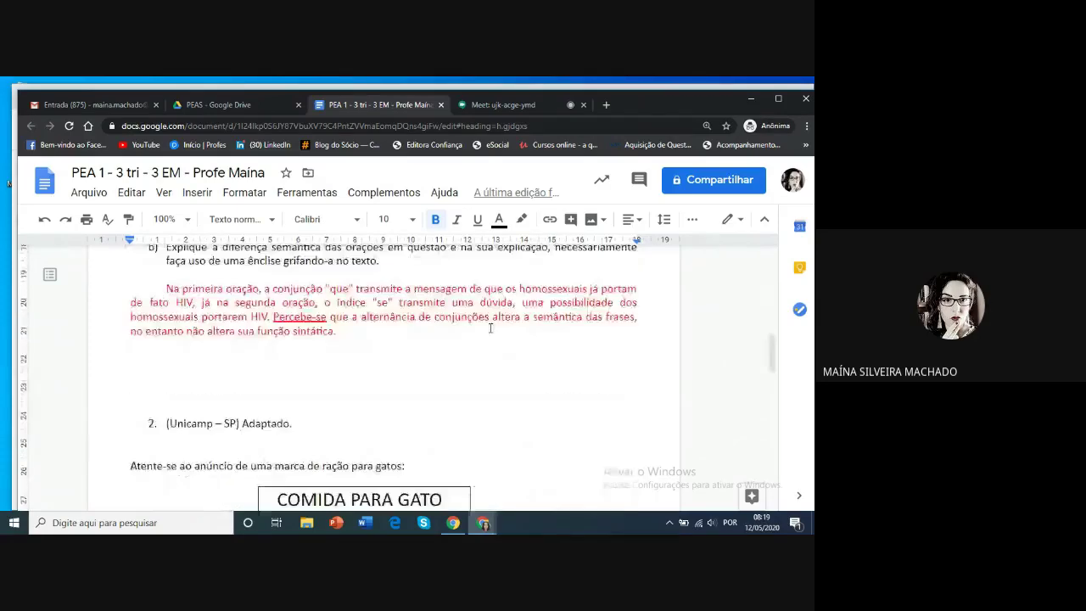
pyautogui.scroll(-2, 490, 328)
pyautogui.scroll(1, 490, 329)
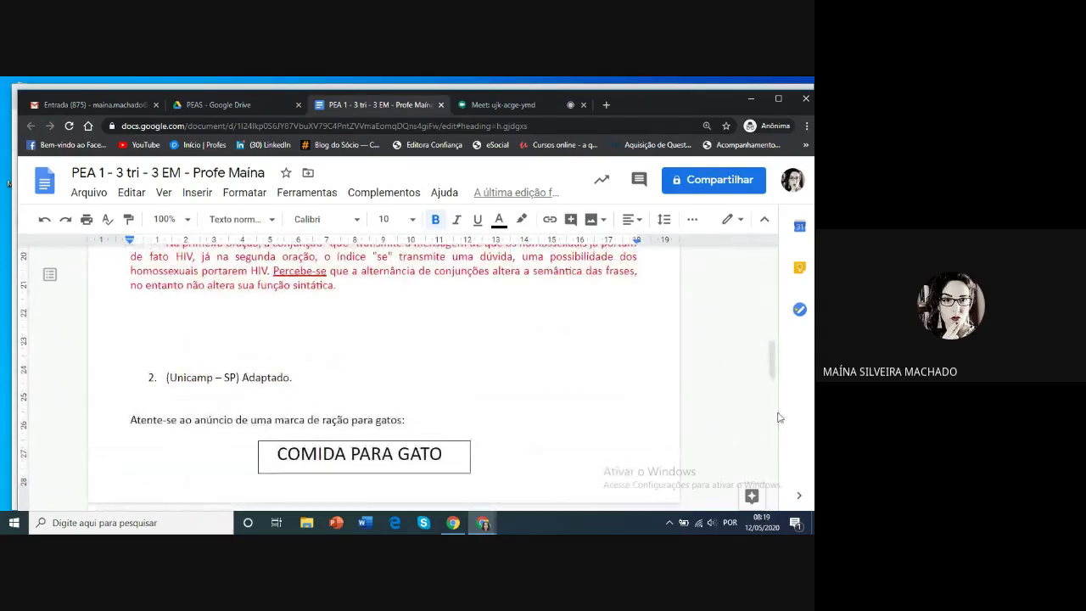
pyautogui.moveTo(773, 360); pyautogui.dragTo(773, 263)
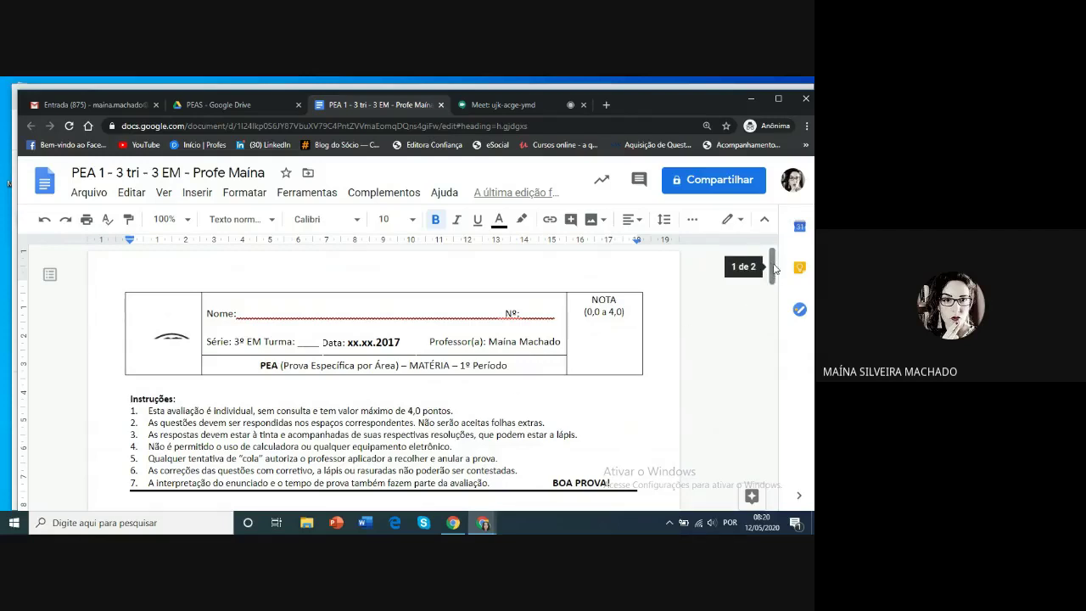
pyautogui.moveTo(774, 268); pyautogui.dragTo(772, 310)
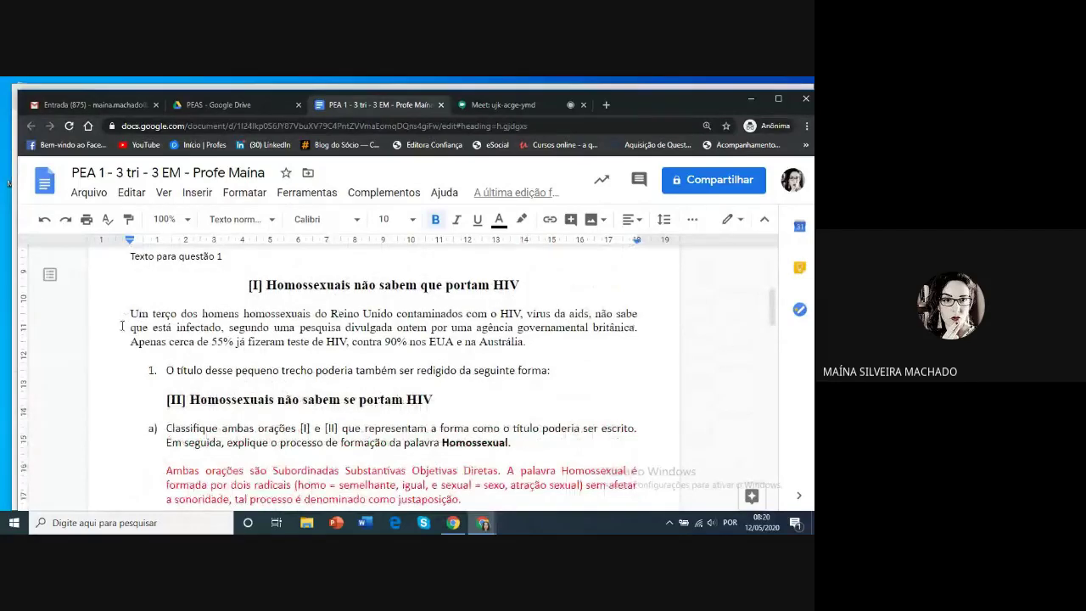
# Select the Question 1 HIV passage and start a new comment on it
pyautogui.moveTo(127, 314); pyautogui.dragTo(546, 342)
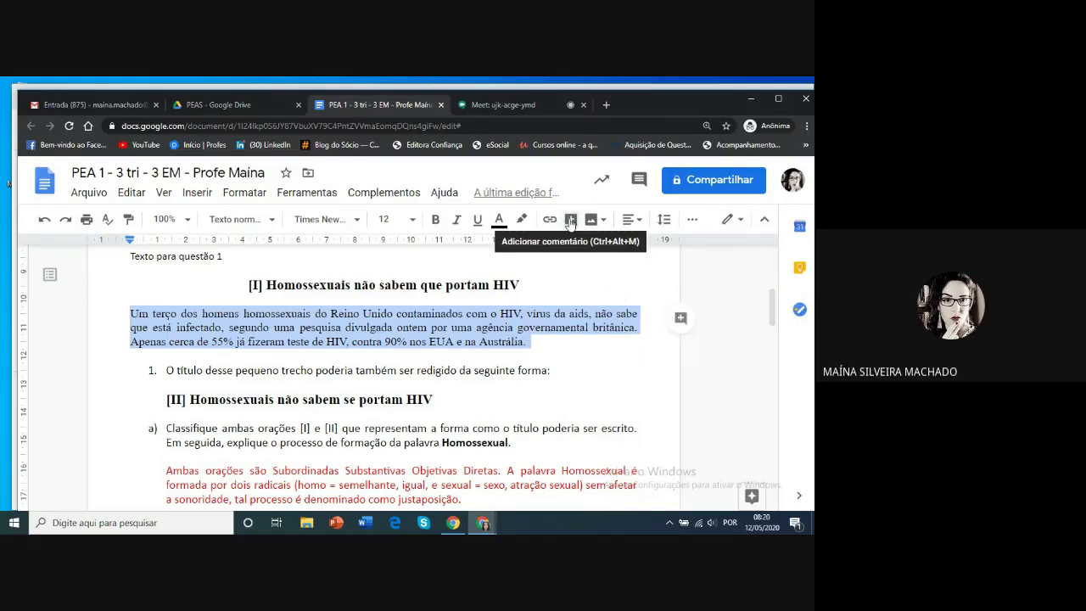
pyautogui.click(680, 319)
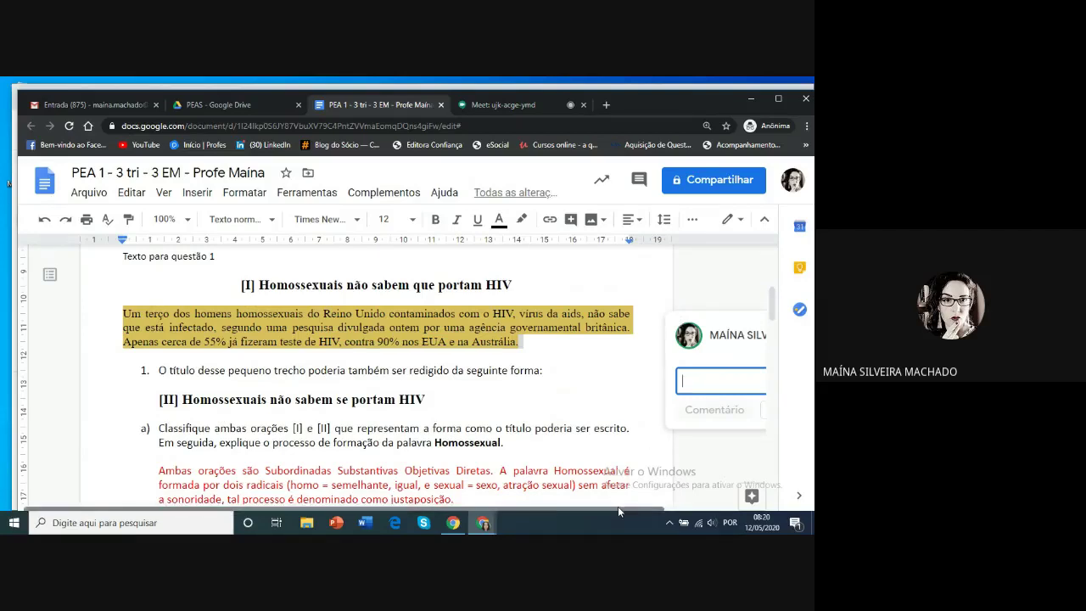
pyautogui.moveTo(620, 506); pyautogui.dragTo(713, 508)
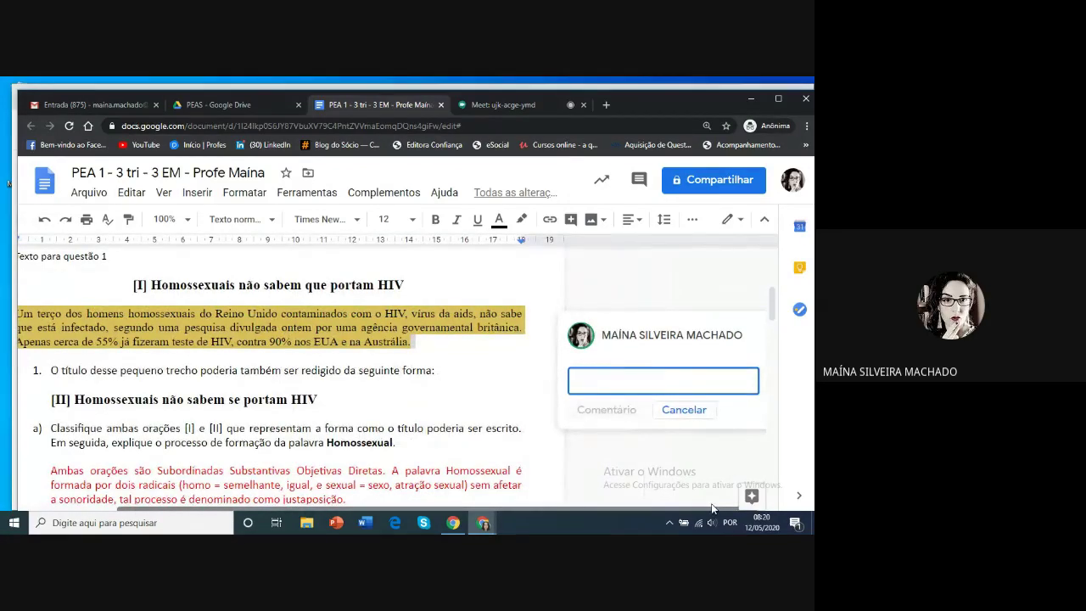
# Mention the colleague by e-mail and add the note 'localizei este trecho idêntico ao site'
pyautogui.write('+')
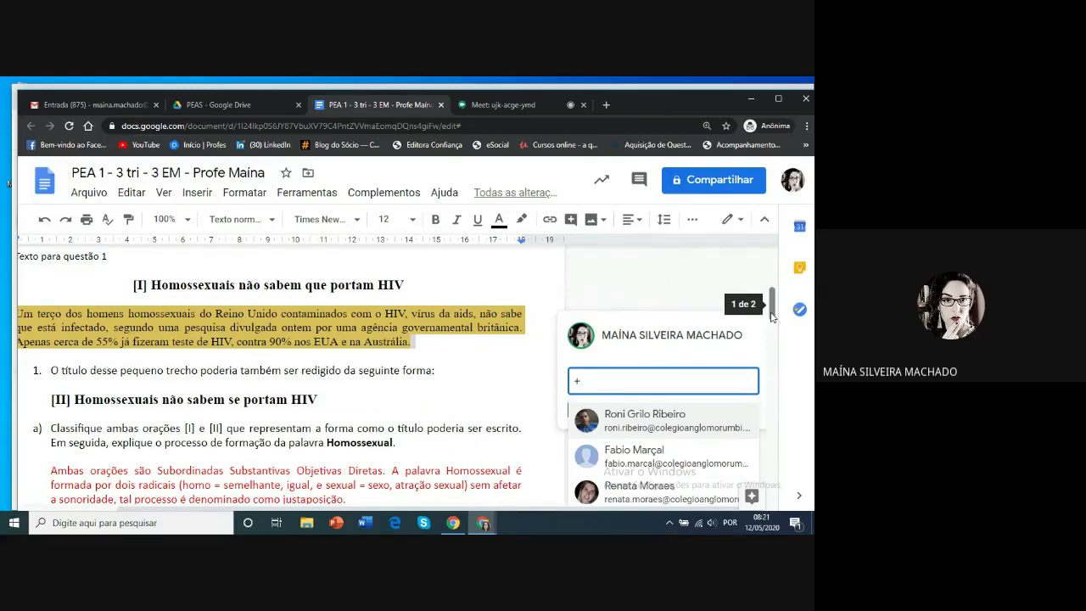
pyautogui.scroll(-1, 773, 327)
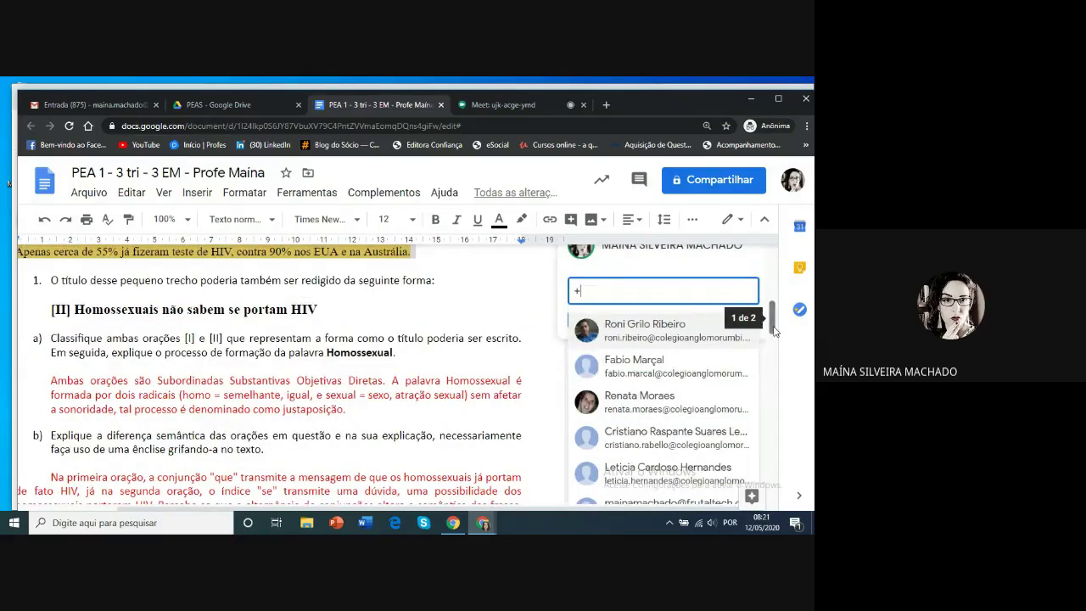
pyautogui.moveTo(773, 331); pyautogui.dragTo(775, 307)
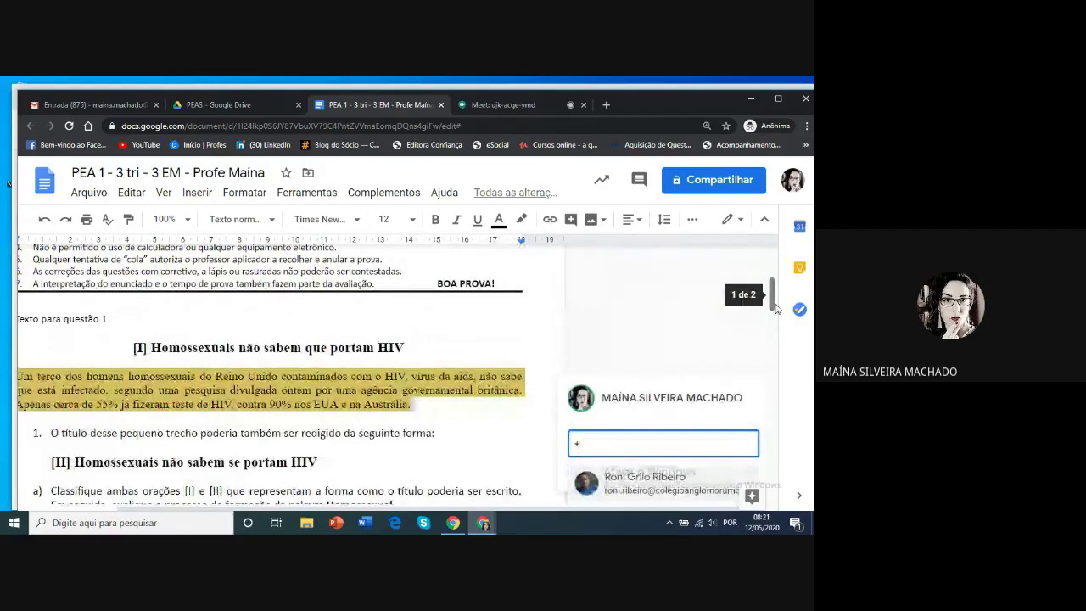
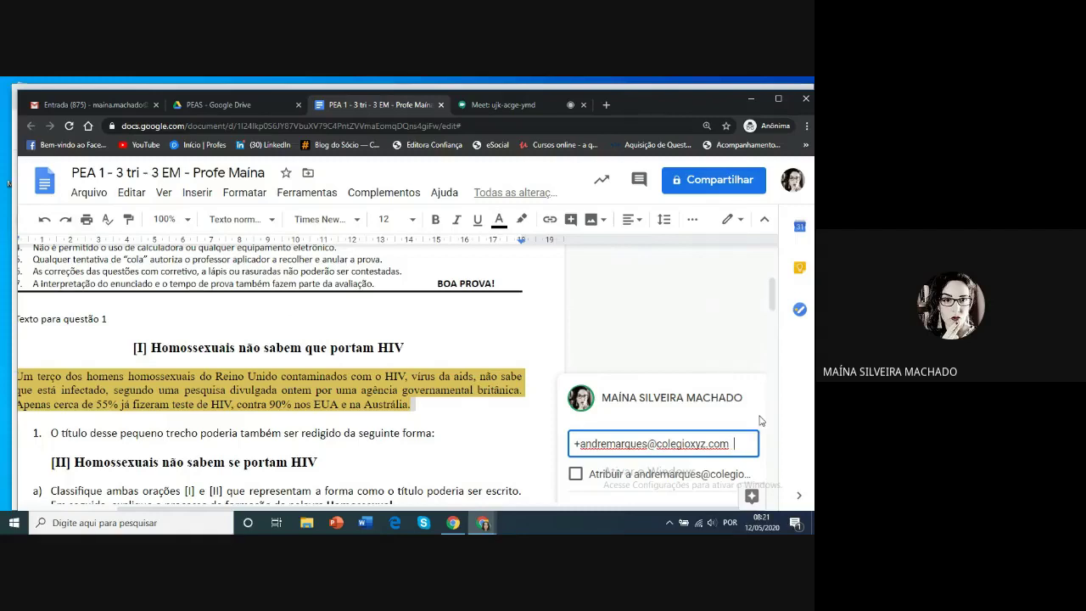
pyautogui.write('André')
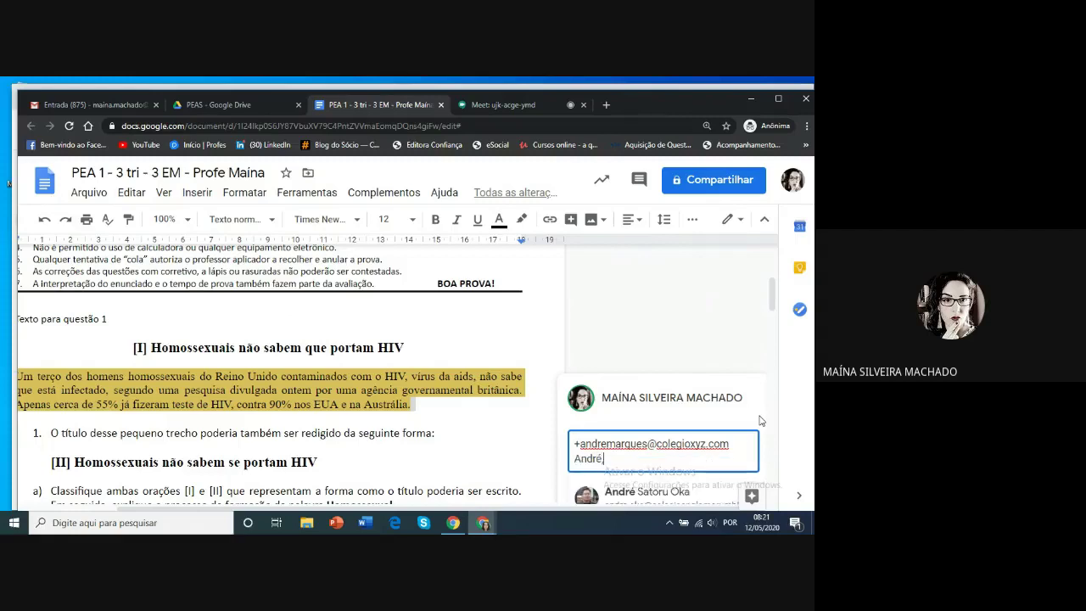
pyautogui.write(', locali')
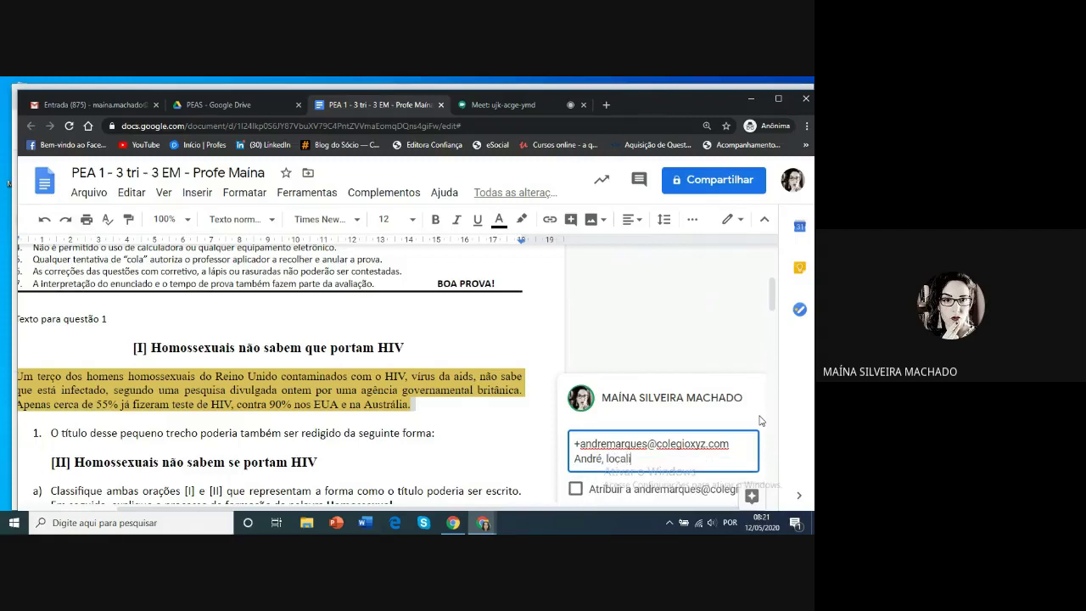
pyautogui.write('zei este trecho idêntico ao site')
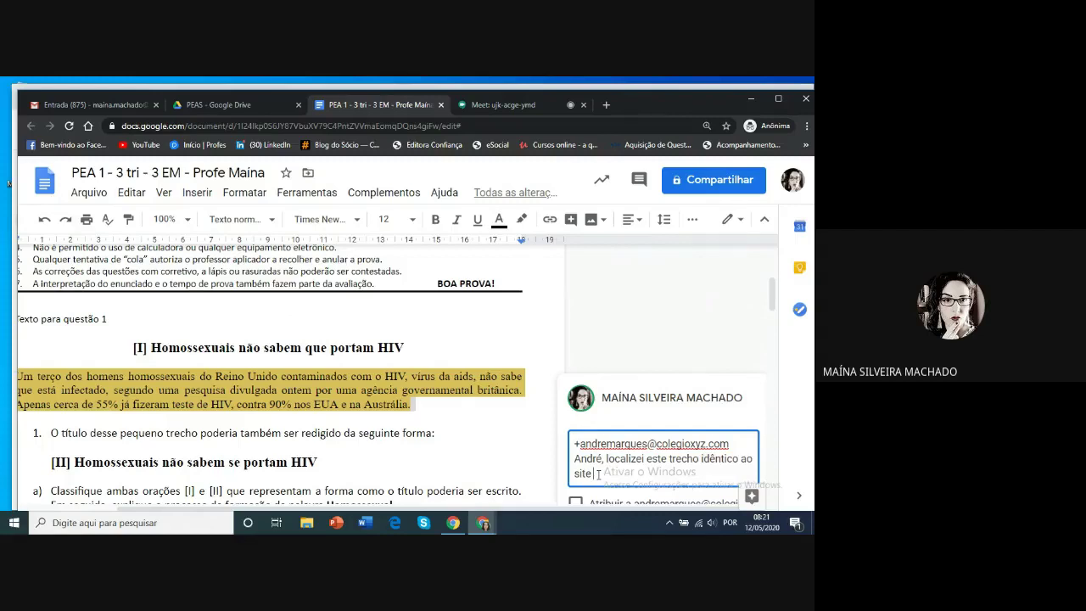
# Look through the Insert and Help menus, then close them
pyautogui.click(196, 194)
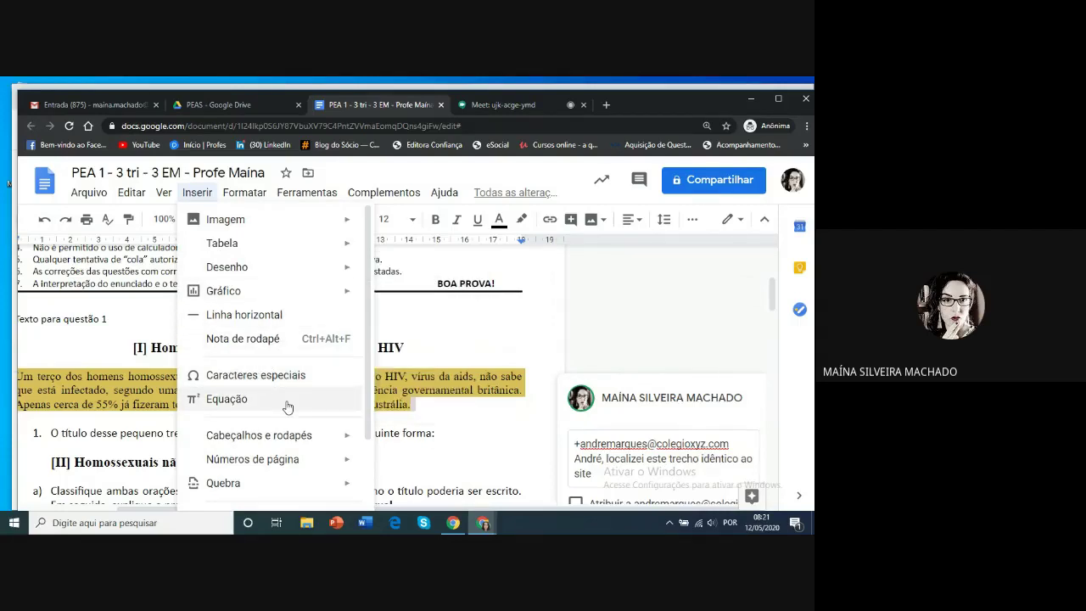
pyautogui.click(443, 193)
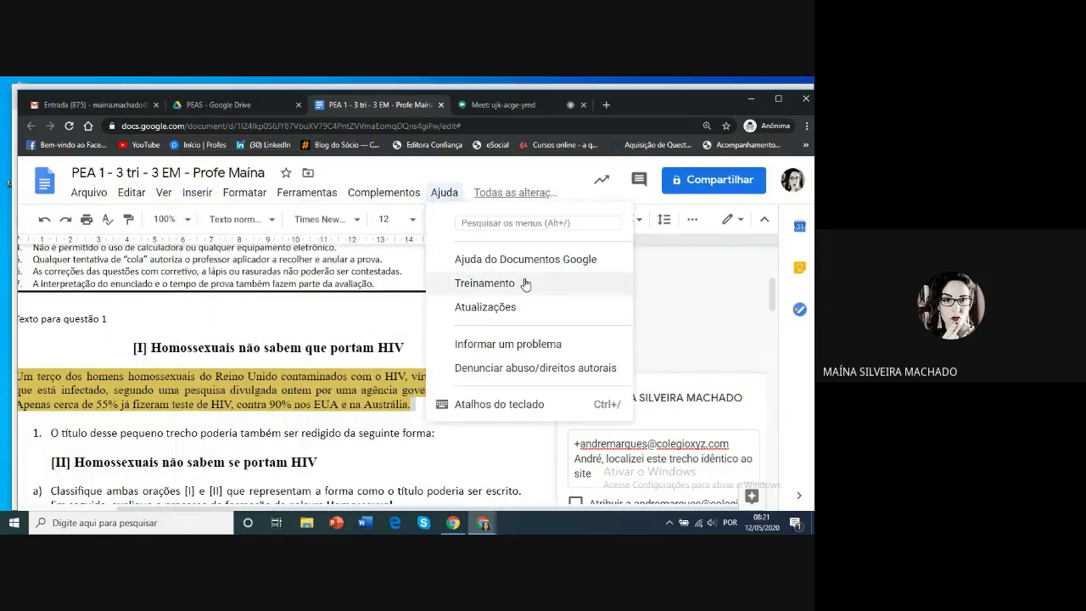
pyautogui.click(666, 282)
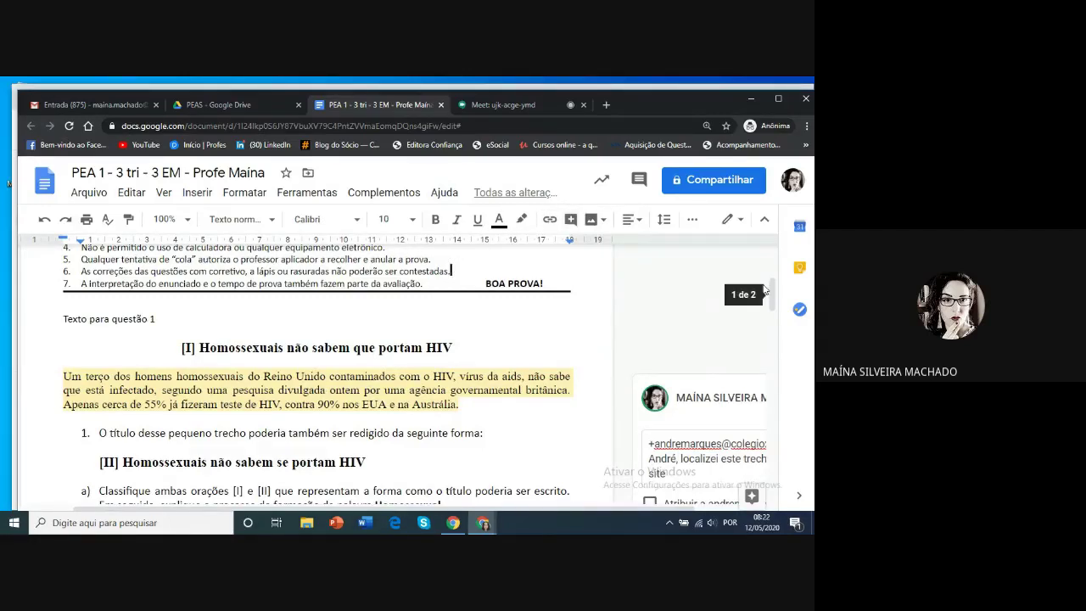
# Put the cursor before the passage's first word and open the insert-link dialog
pyautogui.moveTo(772, 295); pyautogui.dragTo(773, 302)
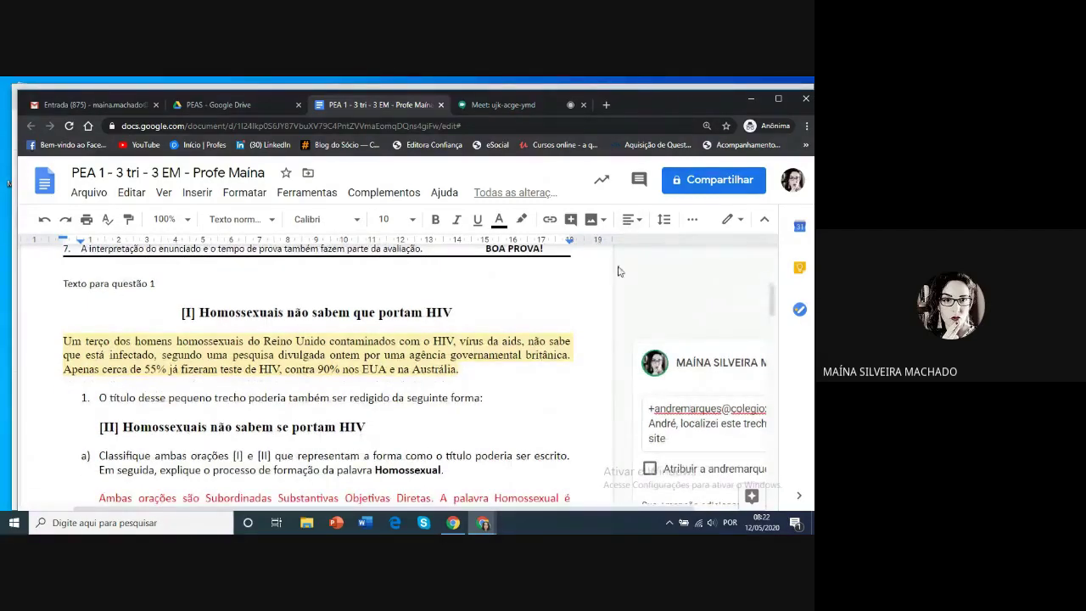
pyautogui.click(676, 440)
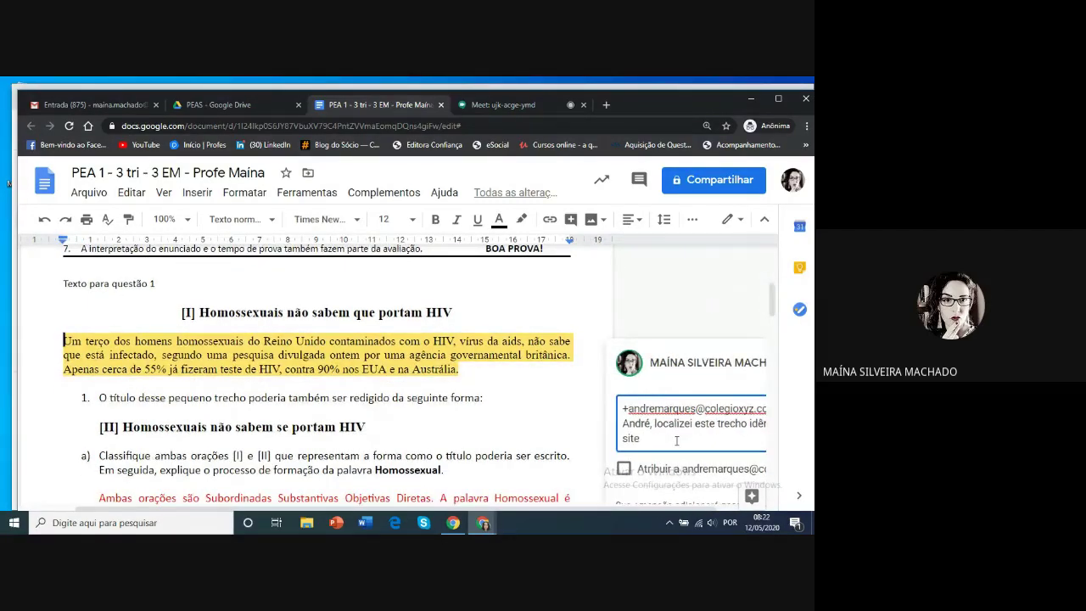
pyautogui.click(550, 220)
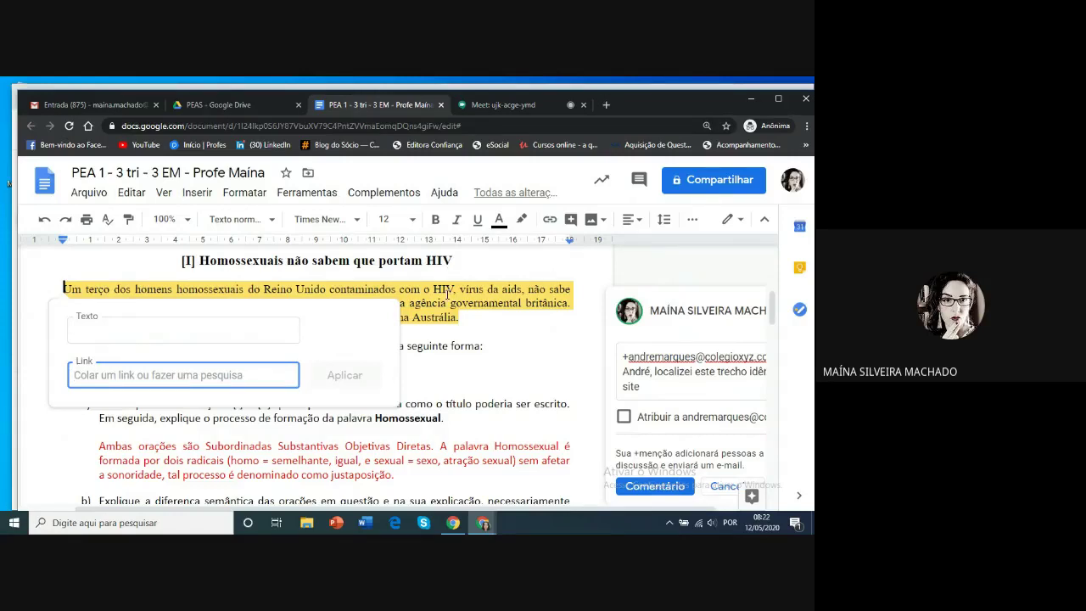
# Open a new browser tab and clear a meeting address pasted into it
pyautogui.click(609, 107)
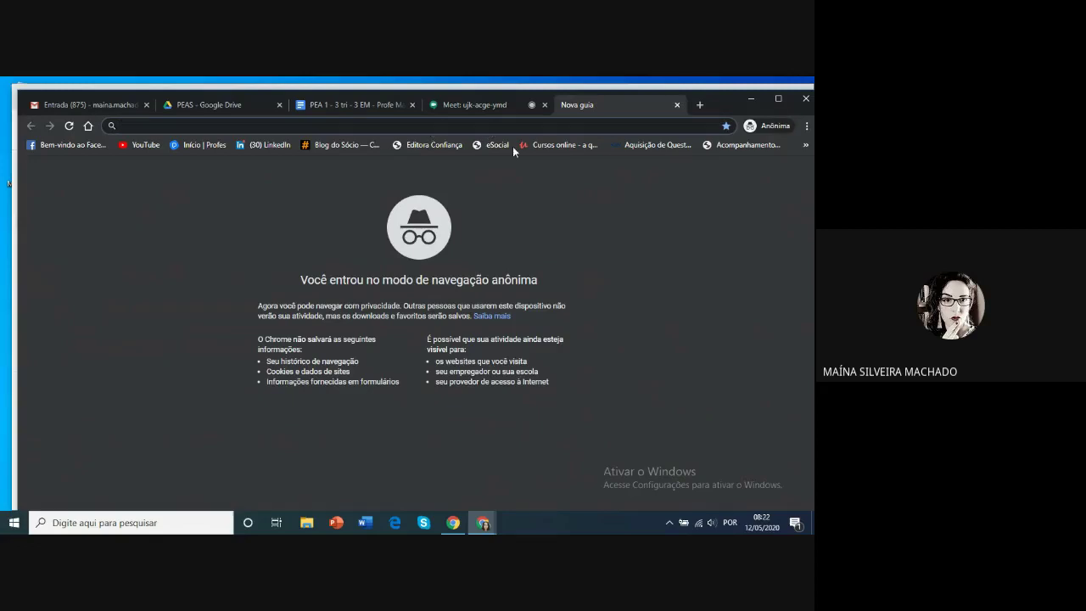
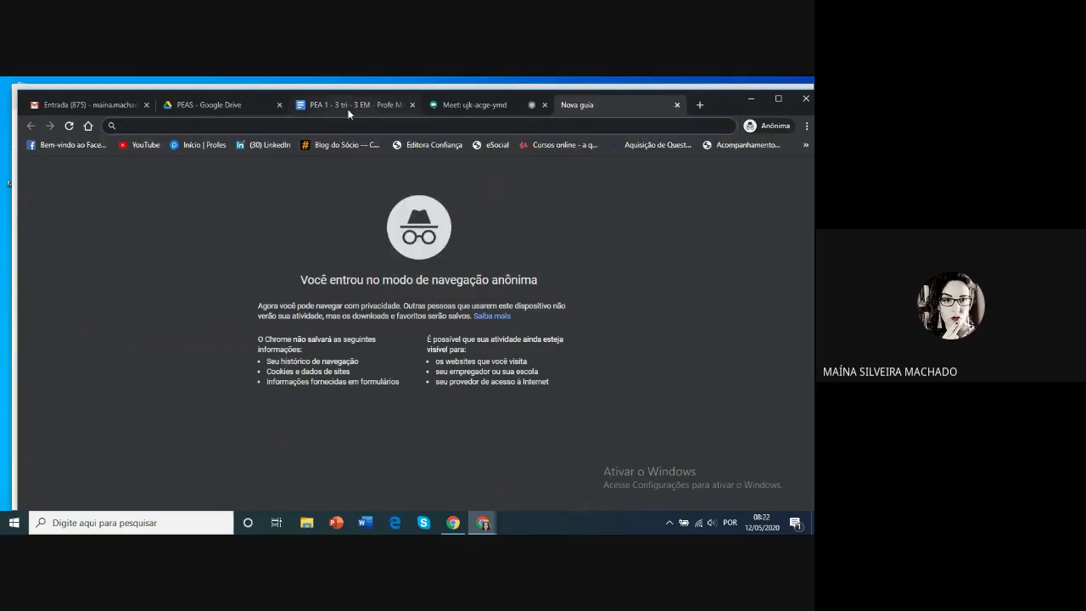
# Select the exam's opening HIV paragraph, then switch to the empty new tab
pyautogui.click(348, 106)
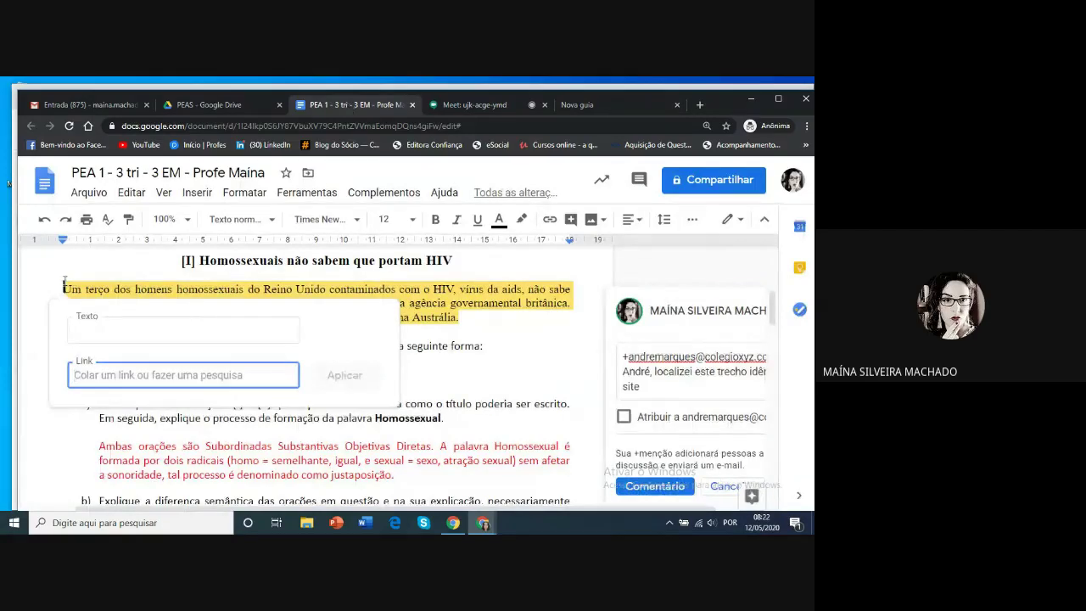
pyautogui.moveTo(64, 287); pyautogui.dragTo(462, 315)
pyautogui.hotkey('ctrl', 'c')
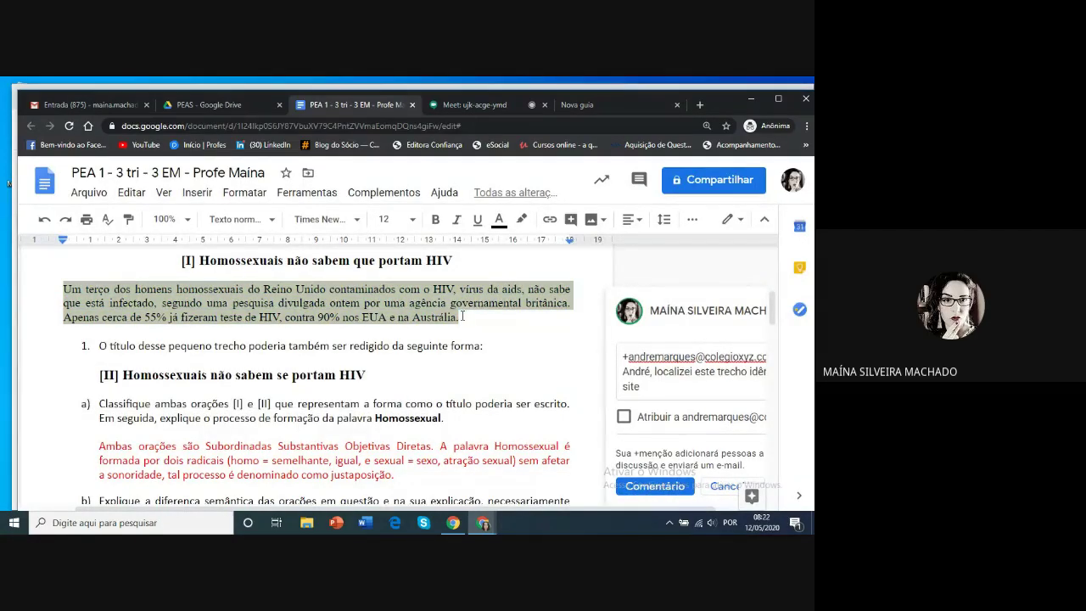
pyautogui.click(621, 104)
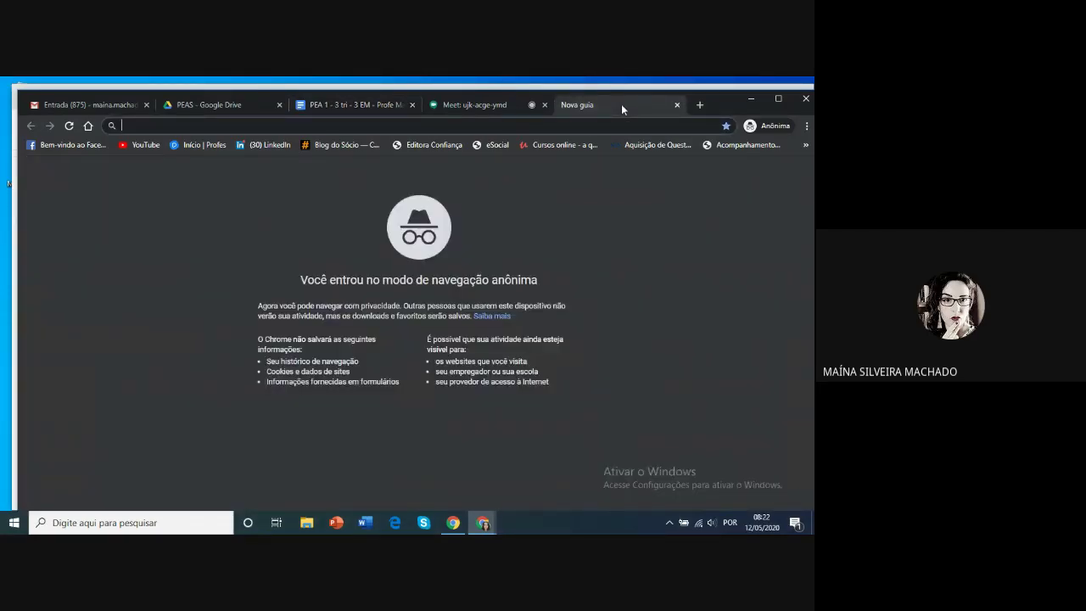
# Search Yahoo for the pasted paragraph, open the ParouTudo article and copy its URL
pyautogui.hotkey('ctrl', 'v')
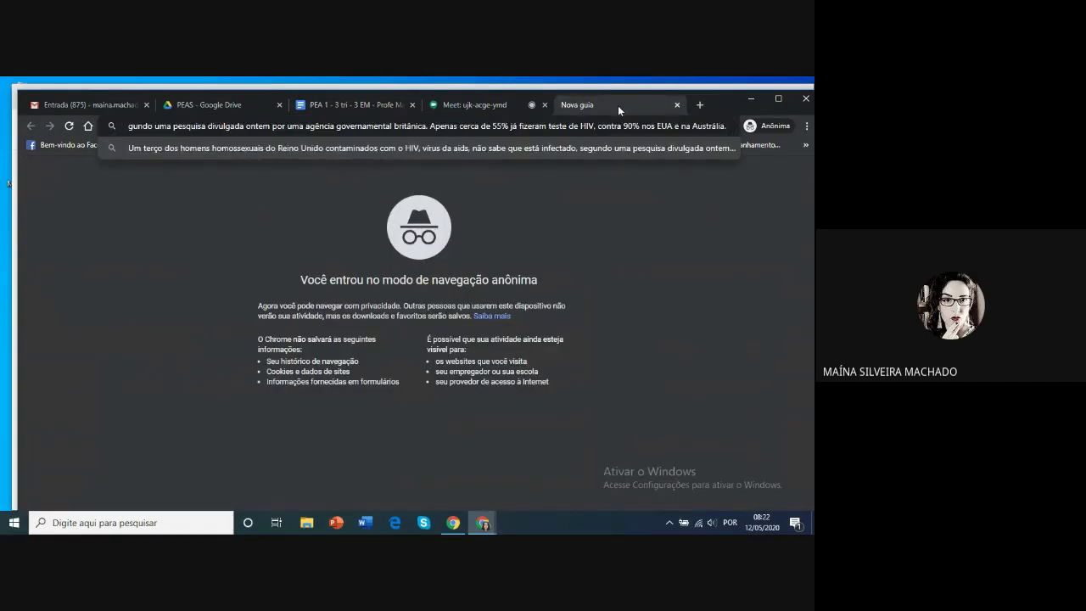
pyautogui.press('Return')
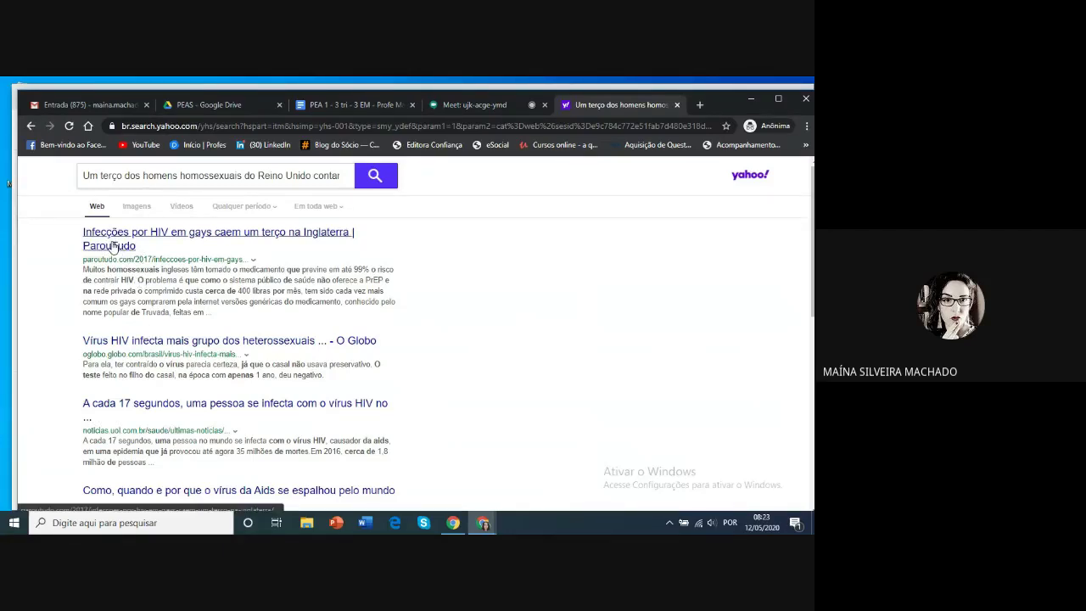
pyautogui.click(113, 246)
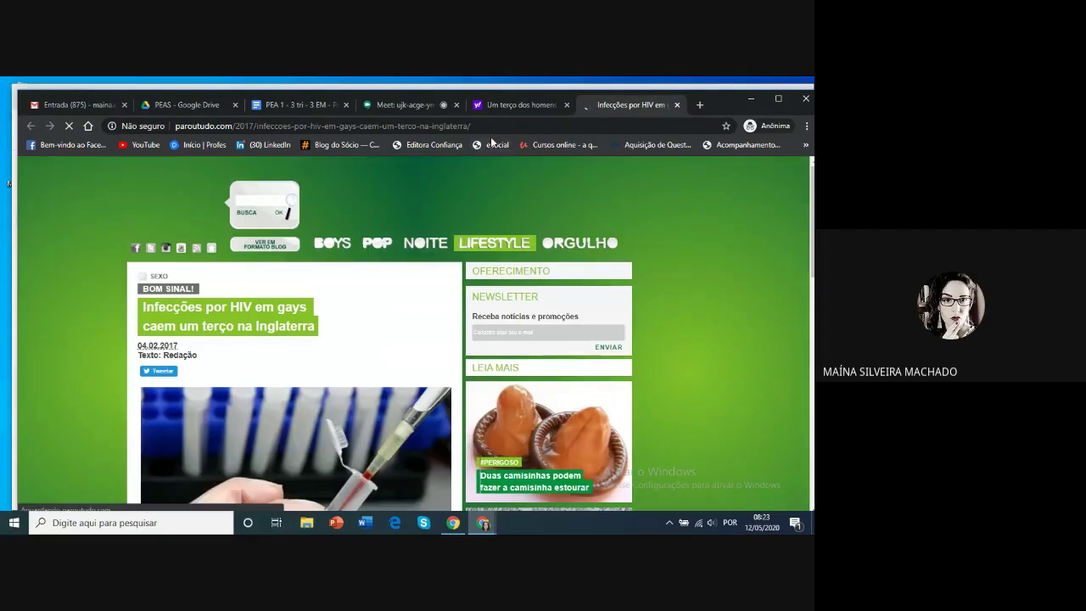
pyautogui.click(473, 127)
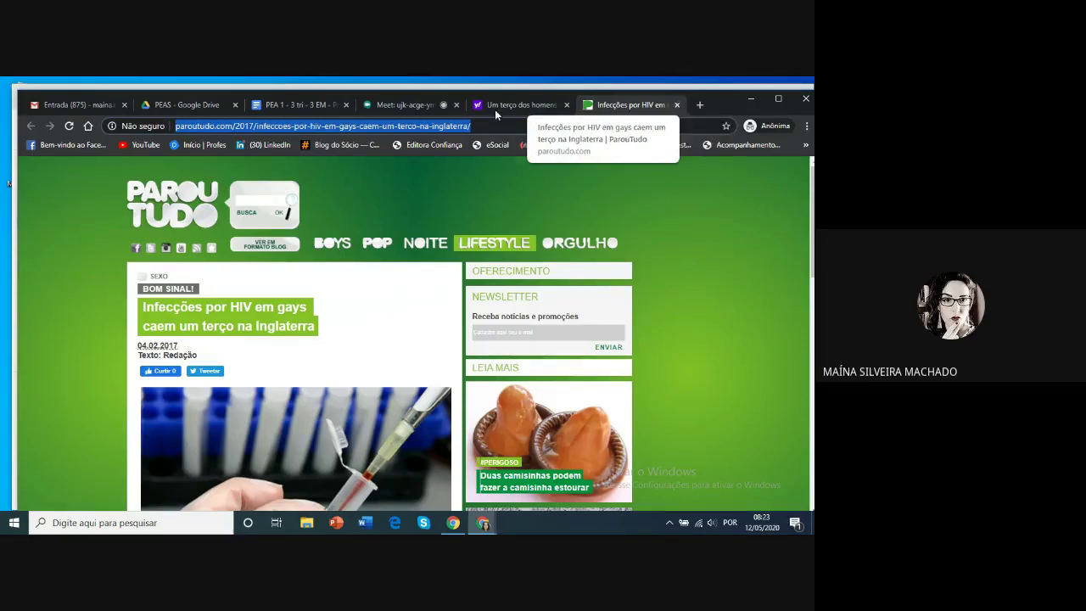
pyautogui.click(308, 104)
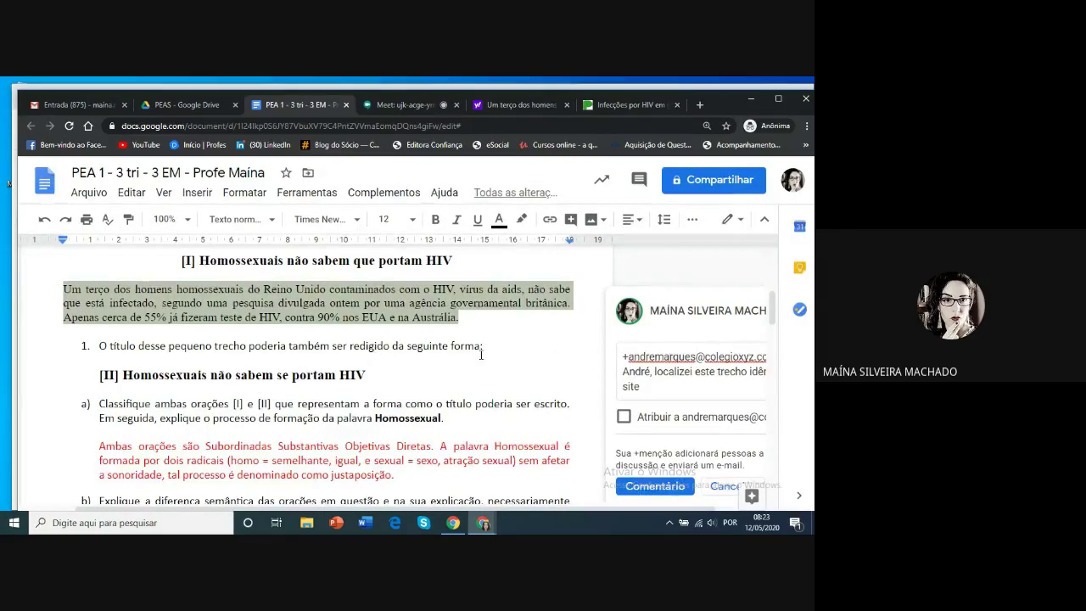
# Insert the ParouTudo URL as a link before 'Um terço', then close the Yahoo and article tabs
pyautogui.click(407, 332)
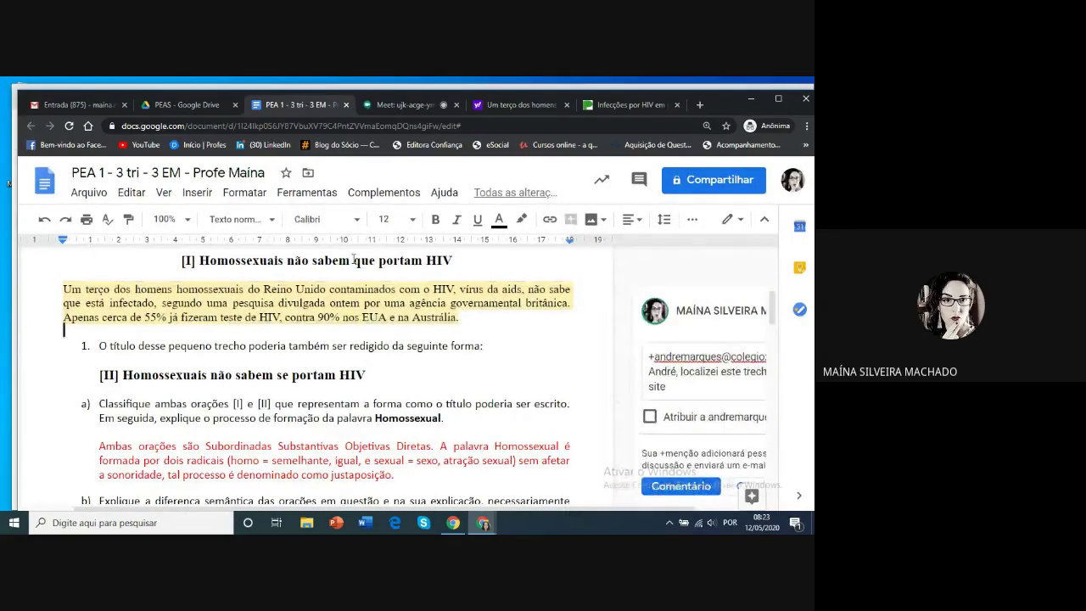
pyautogui.click(677, 386)
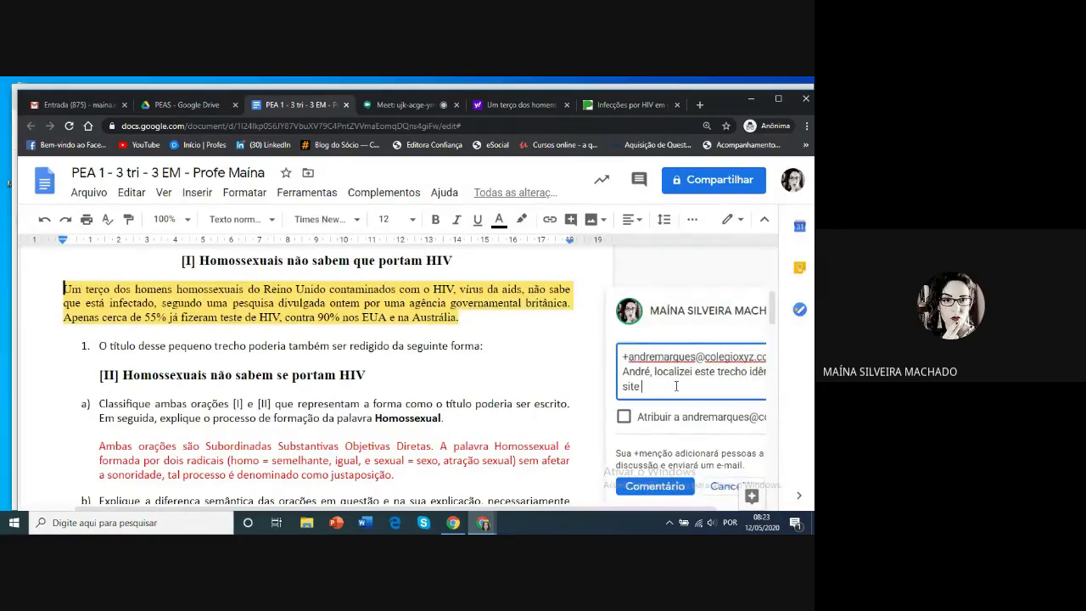
pyautogui.click(551, 220)
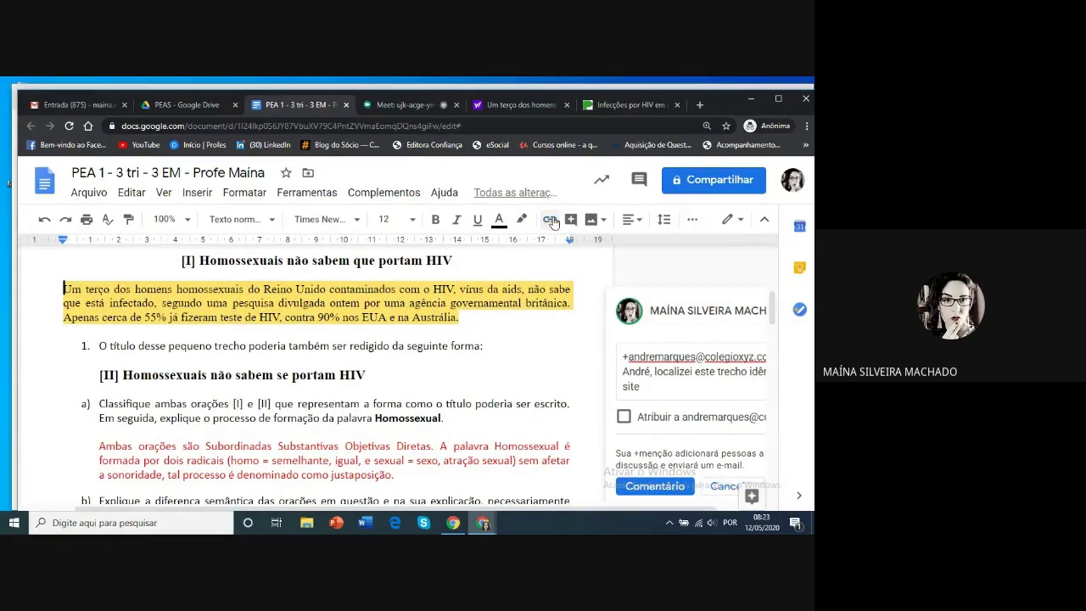
pyautogui.hotkey('ctrl', 'v')
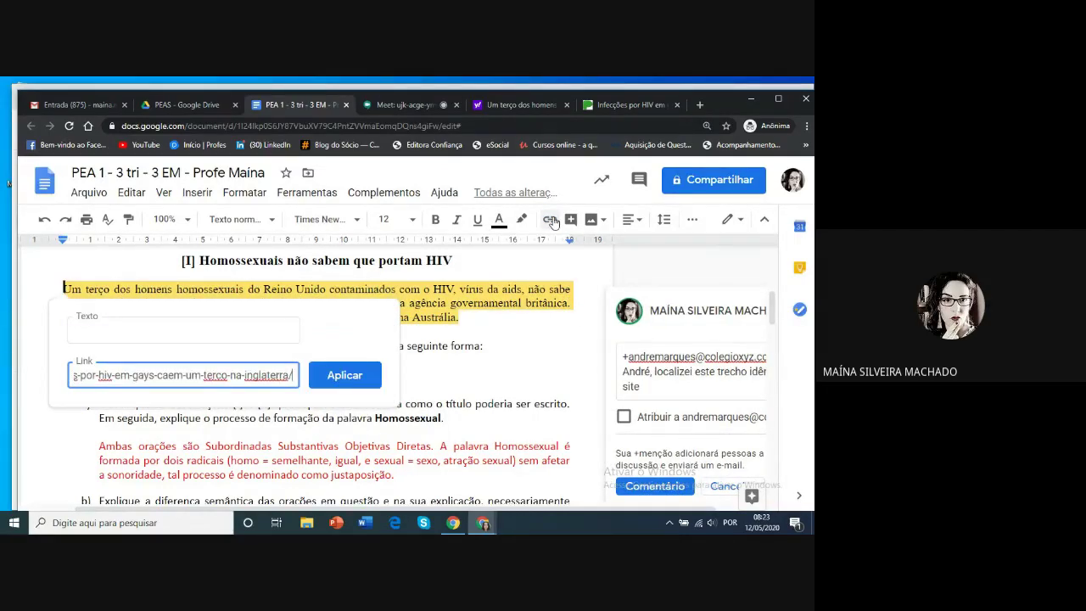
pyautogui.click(340, 374)
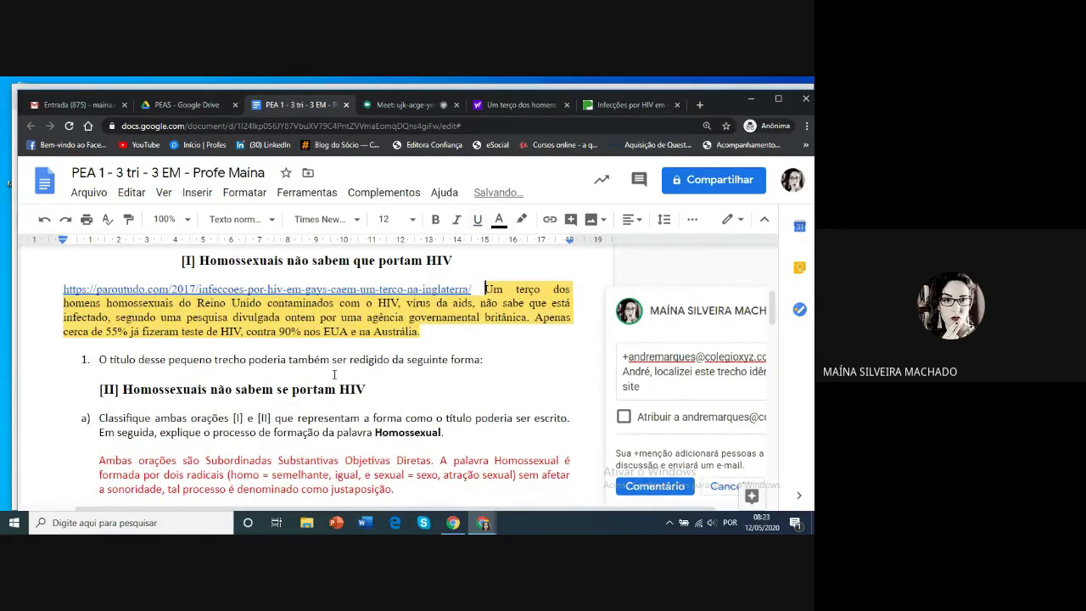
pyautogui.click(567, 104)
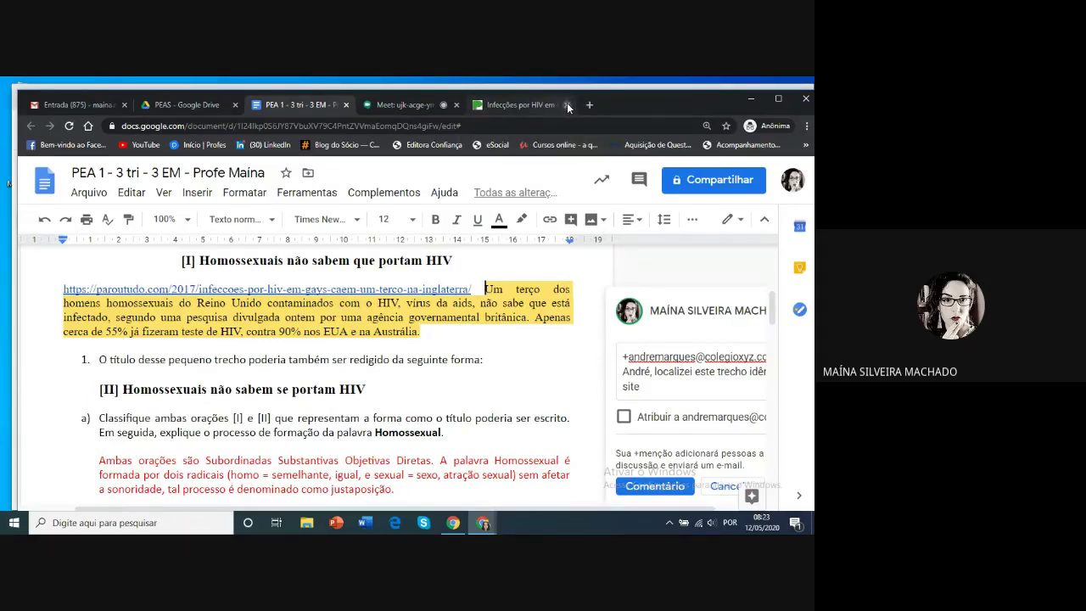
pyautogui.click(566, 104)
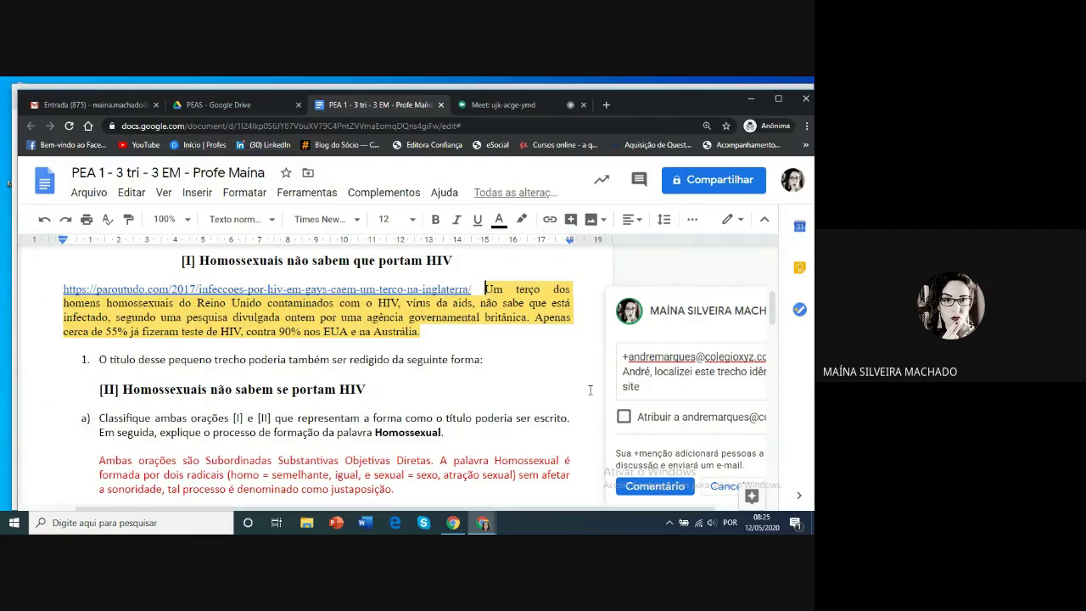
# Open the Arquivo menu and look over its Fazer o download and Novo submenus
pyautogui.click(83, 197)
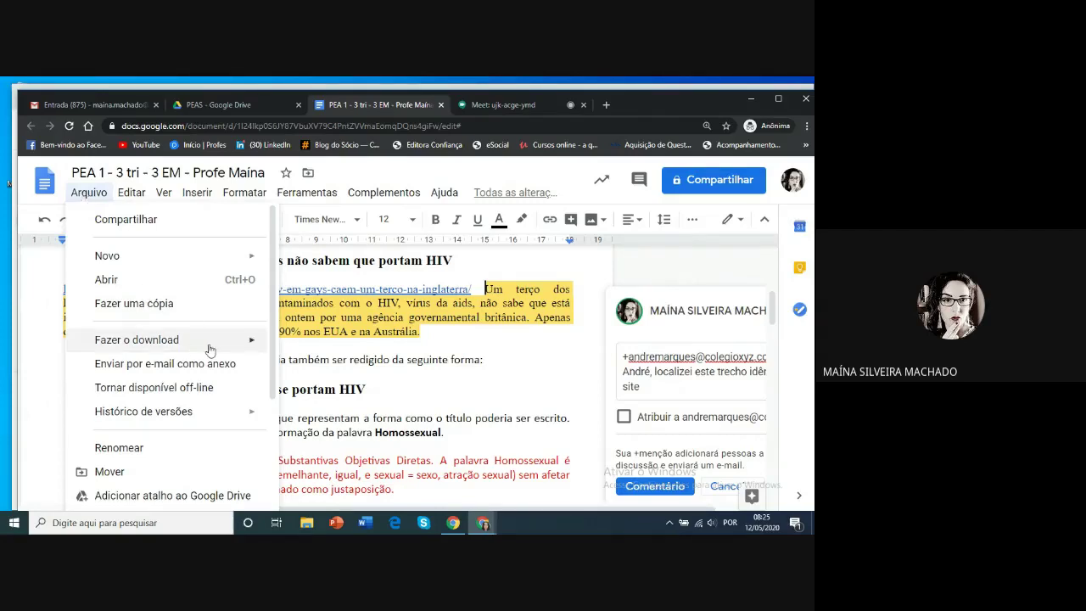
pyautogui.moveTo(217, 349)
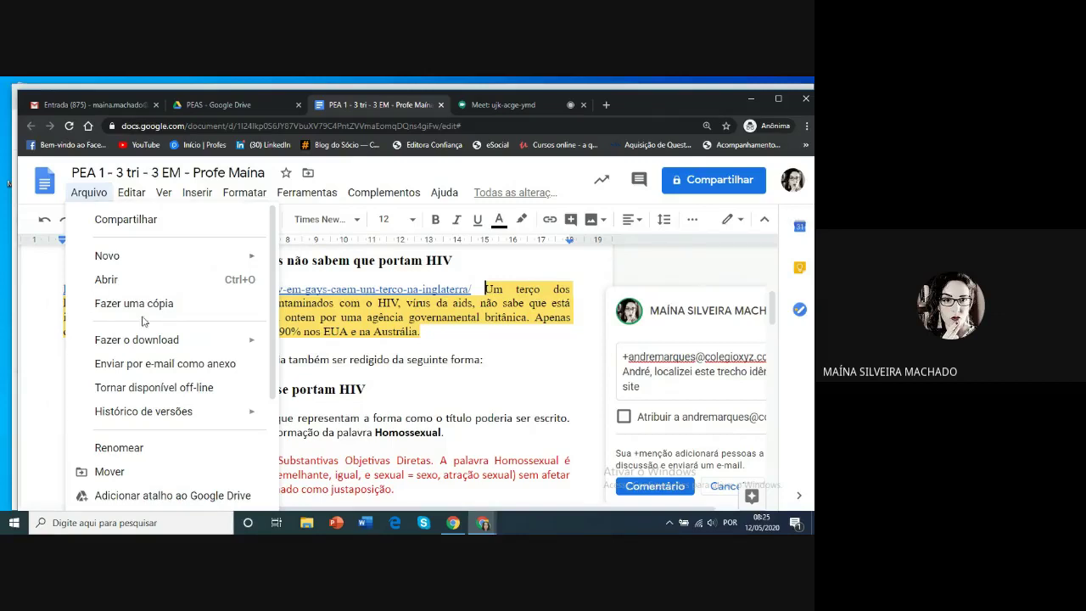
pyautogui.moveTo(246, 265)
# Review the exam's sharing settings, then stop presenting the screen in the Meet call
pyautogui.click(383, 192)
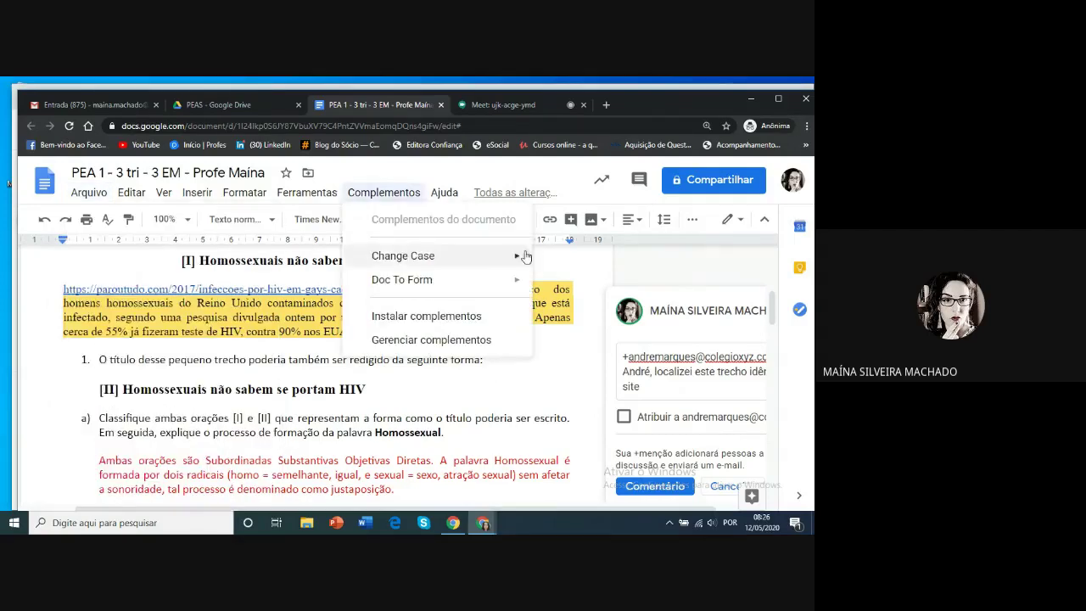
pyautogui.click(701, 180)
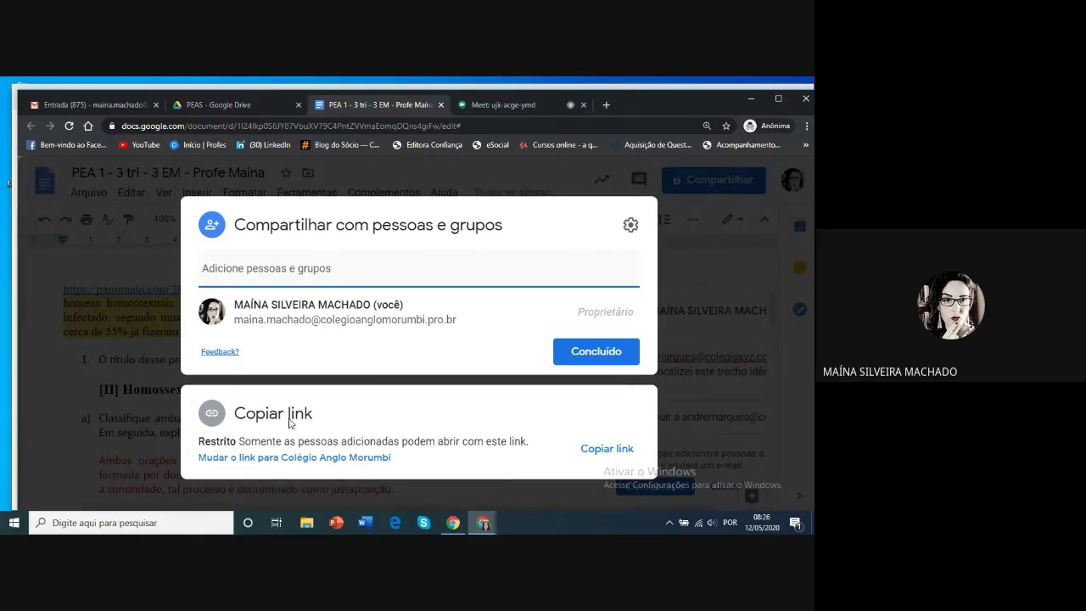
pyautogui.click(558, 176)
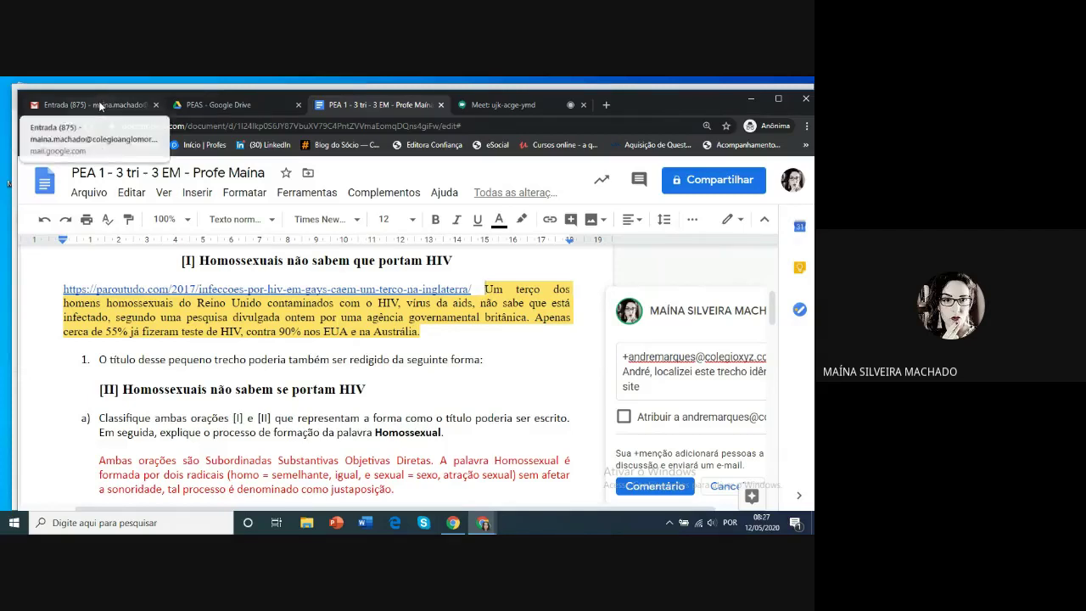
pyautogui.click(491, 106)
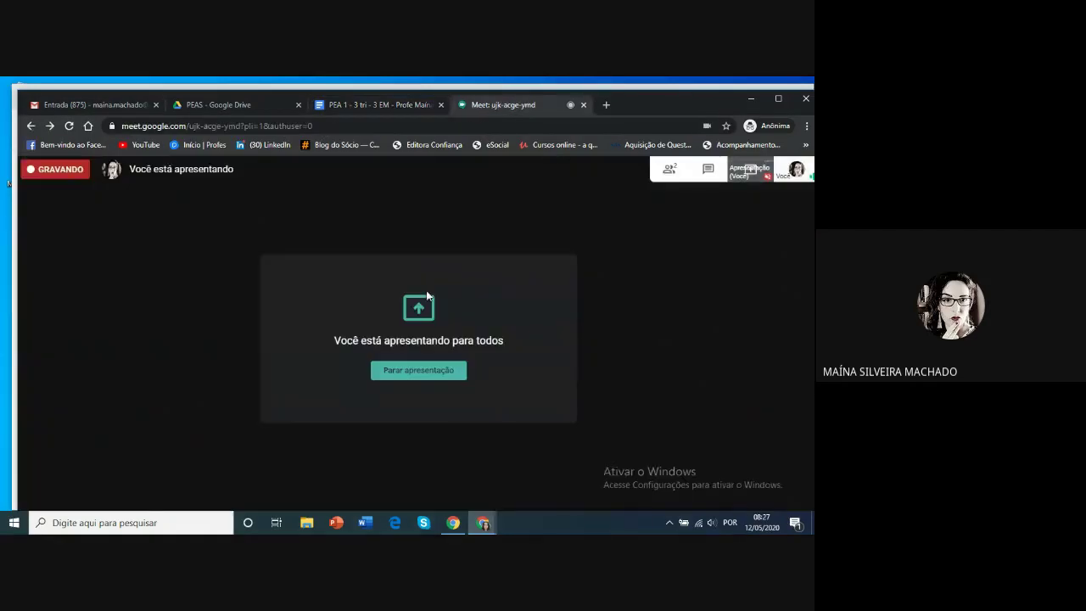
pyautogui.click(411, 373)
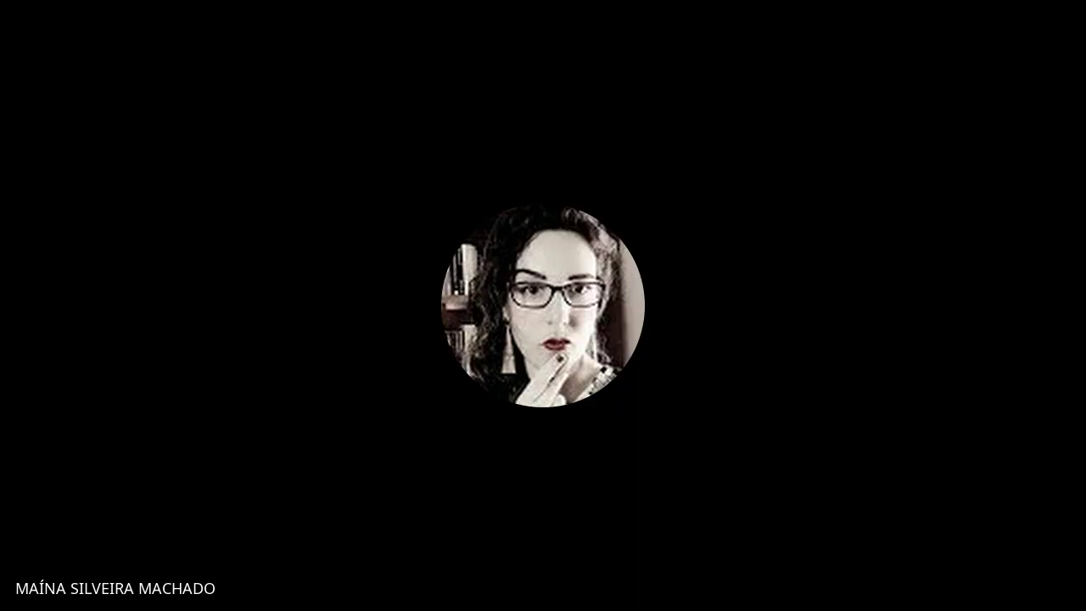